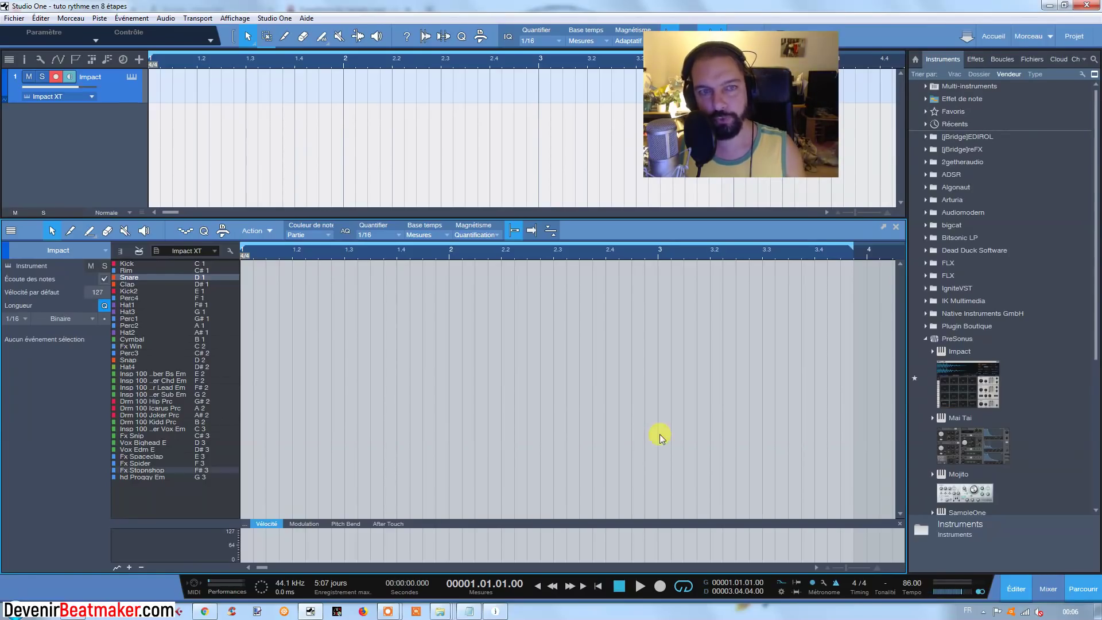
Step: Set the loop range from bar 1 to bar 3 and create an empty two-bar part on the Impact track
mouse_move(397, 58)
mouse_down()
mouse_move(426, 42)
mouse_move(332, 54)
mouse_move(306, 66)
mouse_move(310, 83)
mouse_up()
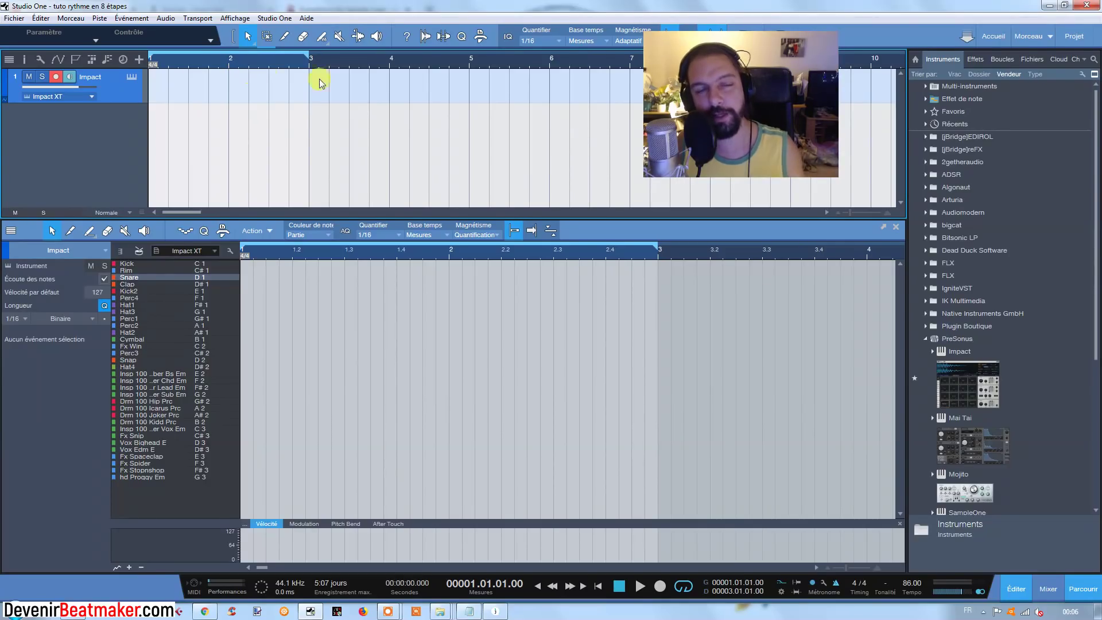
mouse_move(315, 58)
mouse_down()
mouse_move(476, 55)
mouse_move(457, 38)
mouse_move(311, 58)
mouse_up()
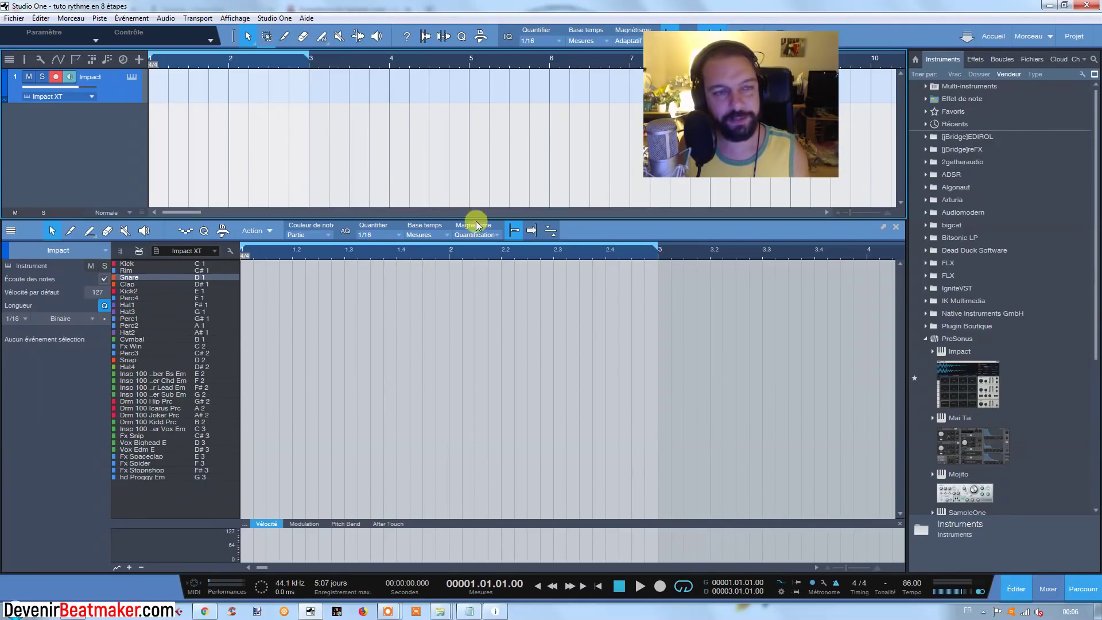
click(811, 583)
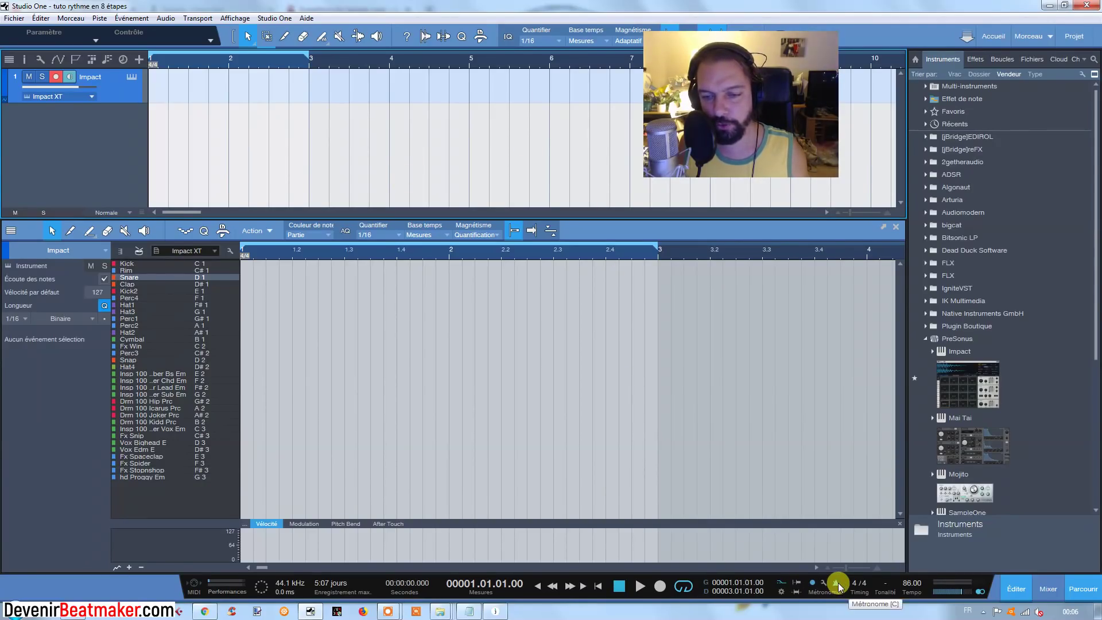
click(691, 586)
click(691, 584)
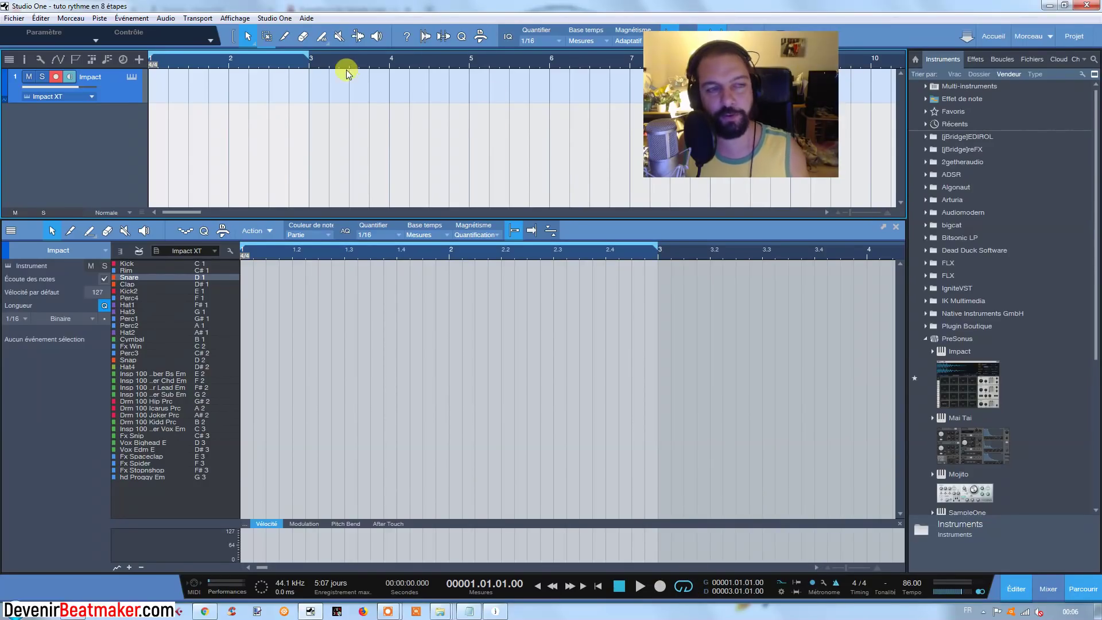
key(e)
double_click(312, 85)
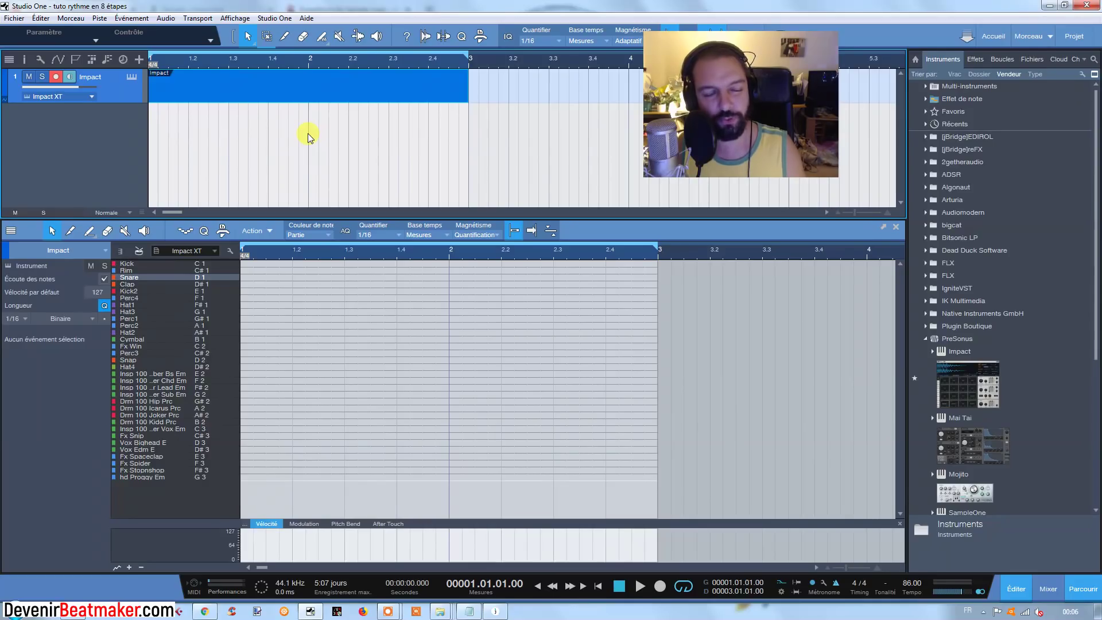
Step: Place Snare notes on beats 1.2 and 1.4 and duplicate them to beats 2.2 and 2.4
click(126, 278)
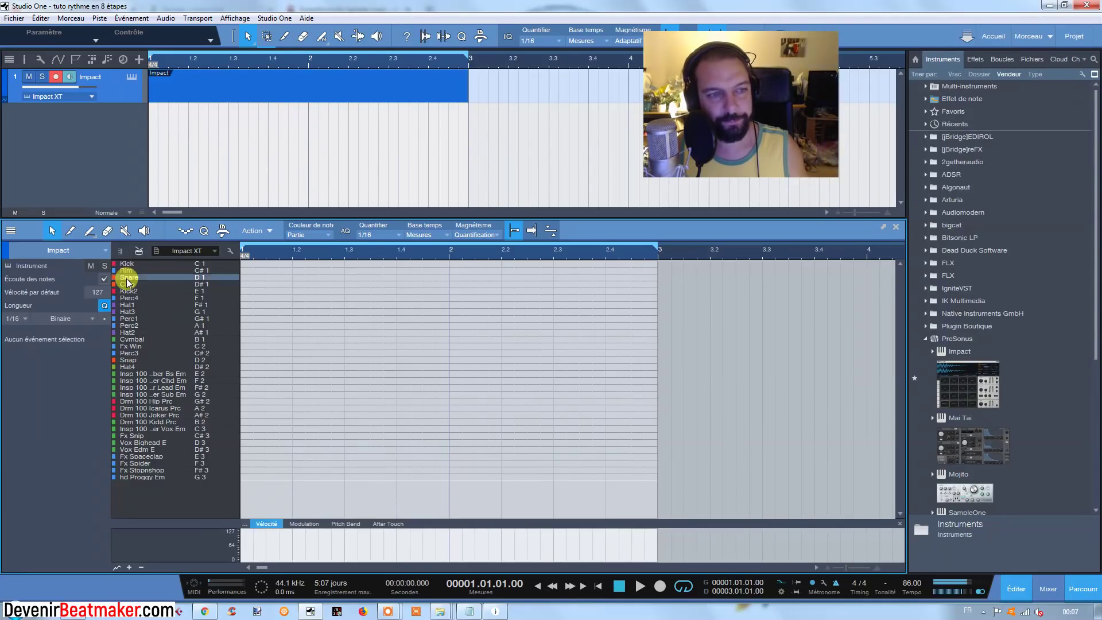
click(293, 277)
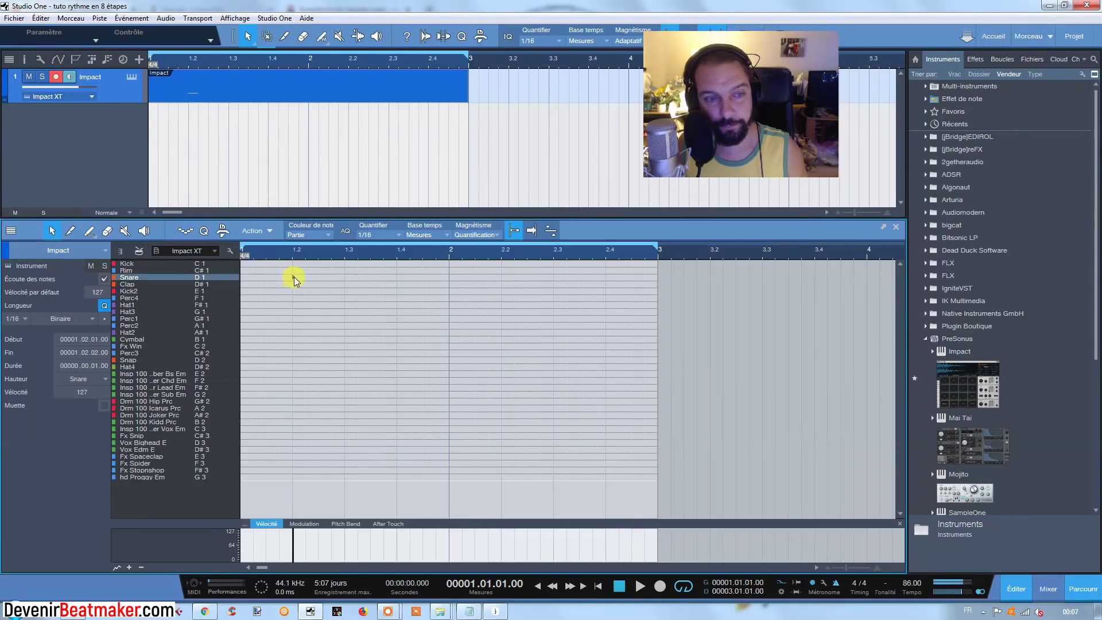
click(397, 278)
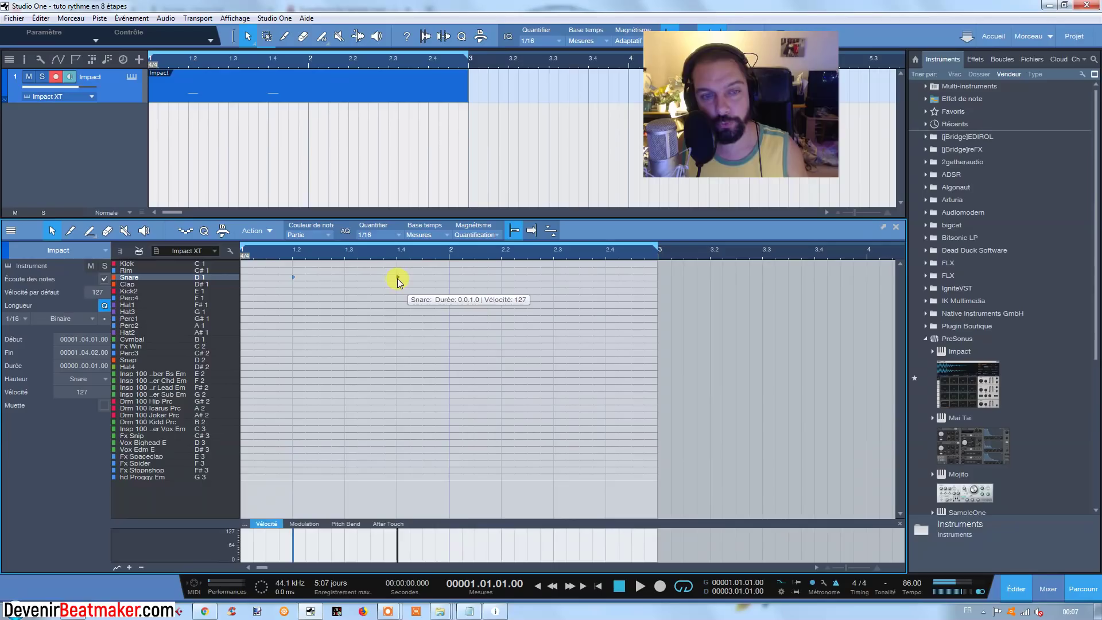
drag(421, 267, 296, 288)
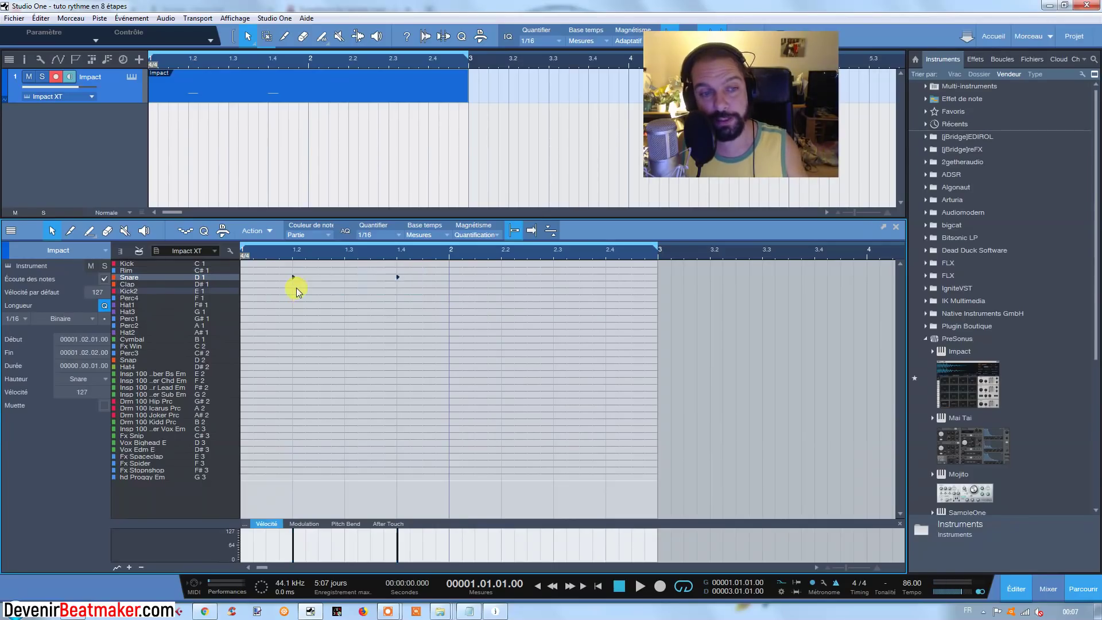
key(d)
drag(489, 262, 653, 297)
click(623, 300)
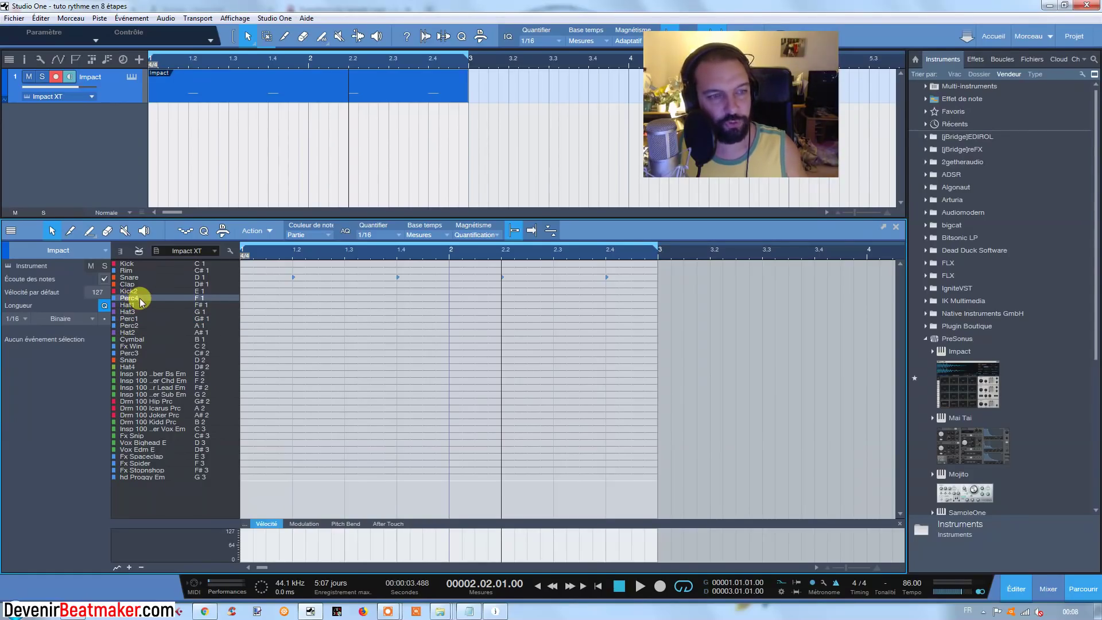
Step: Layer Perc4 notes with the snare on beats 1.4 and 2.4, checking their alignment and comparing the plain and layered hits
click(395, 297)
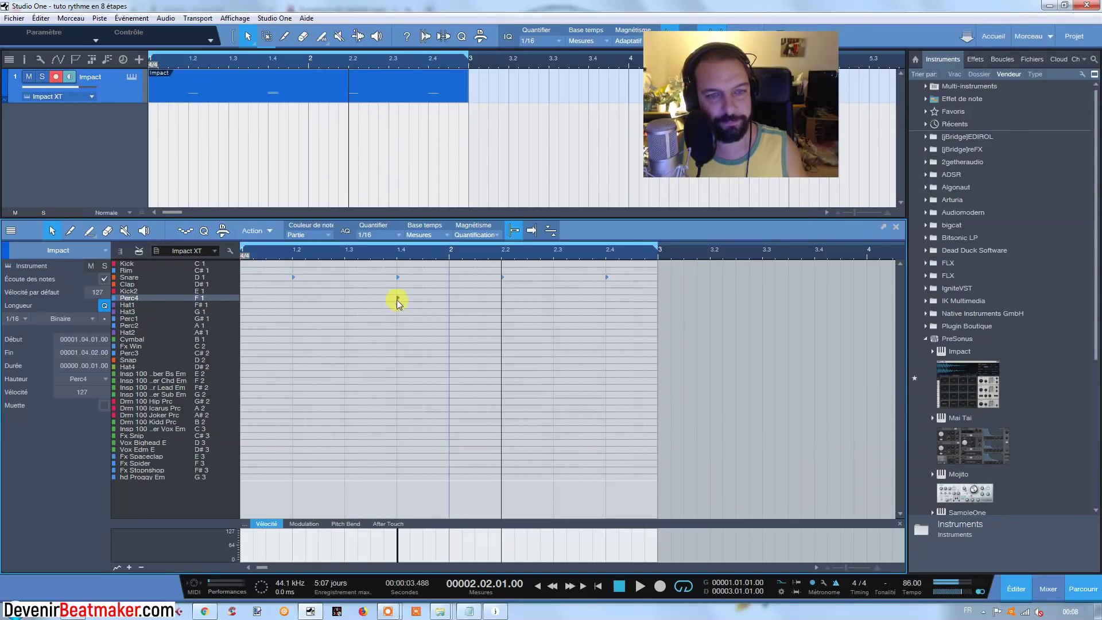
click(607, 298)
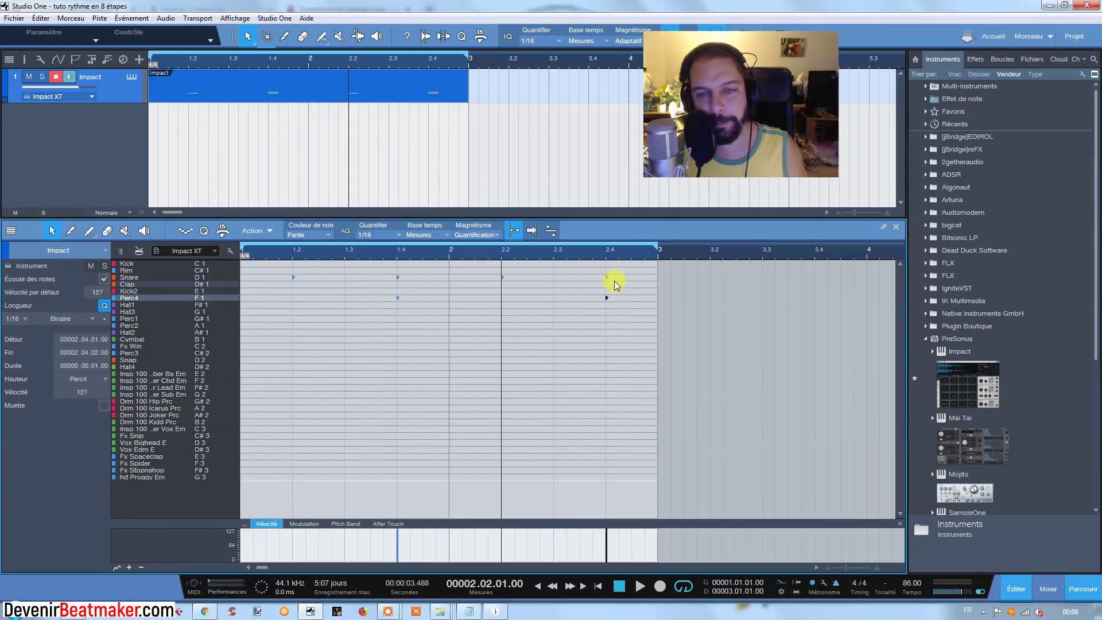
drag(394, 248, 460, 288)
click(464, 310)
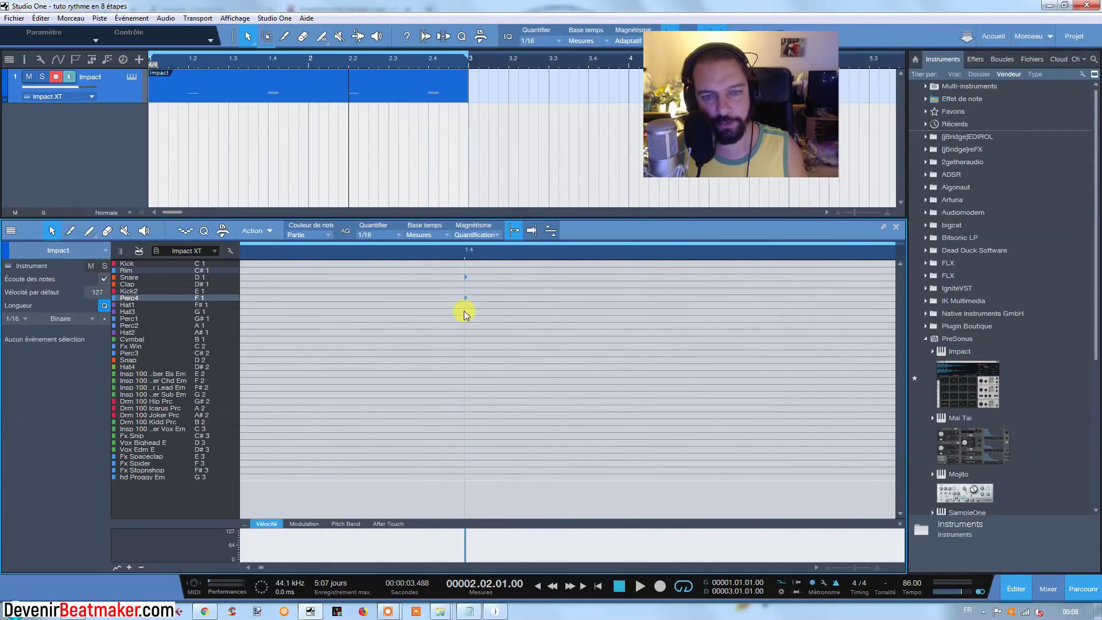
drag(480, 325, 485, 185)
click(333, 344)
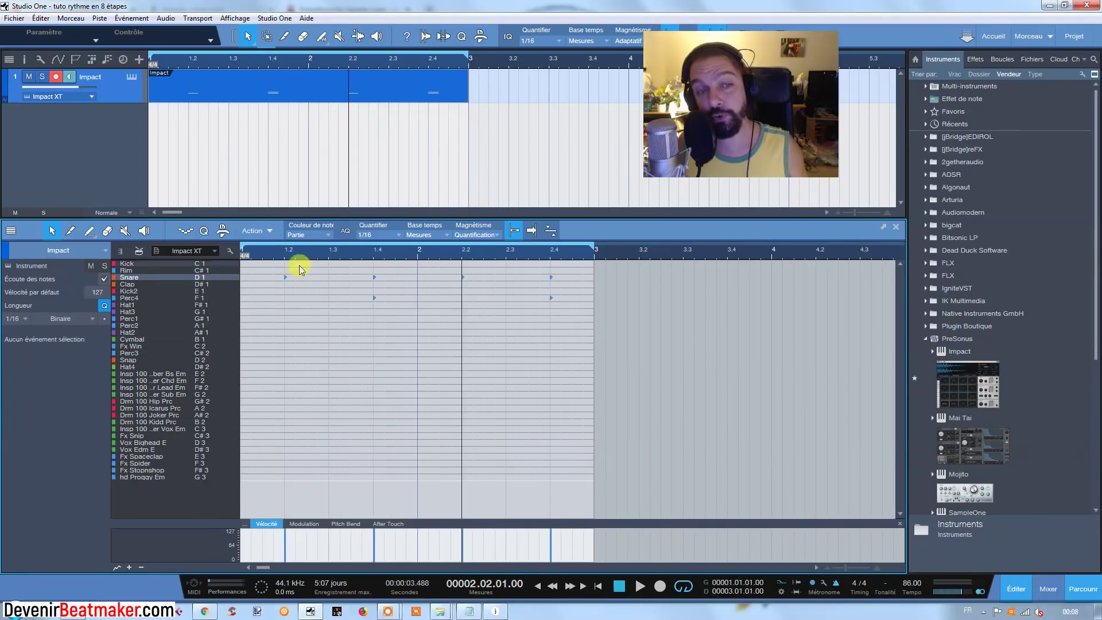
click(286, 277)
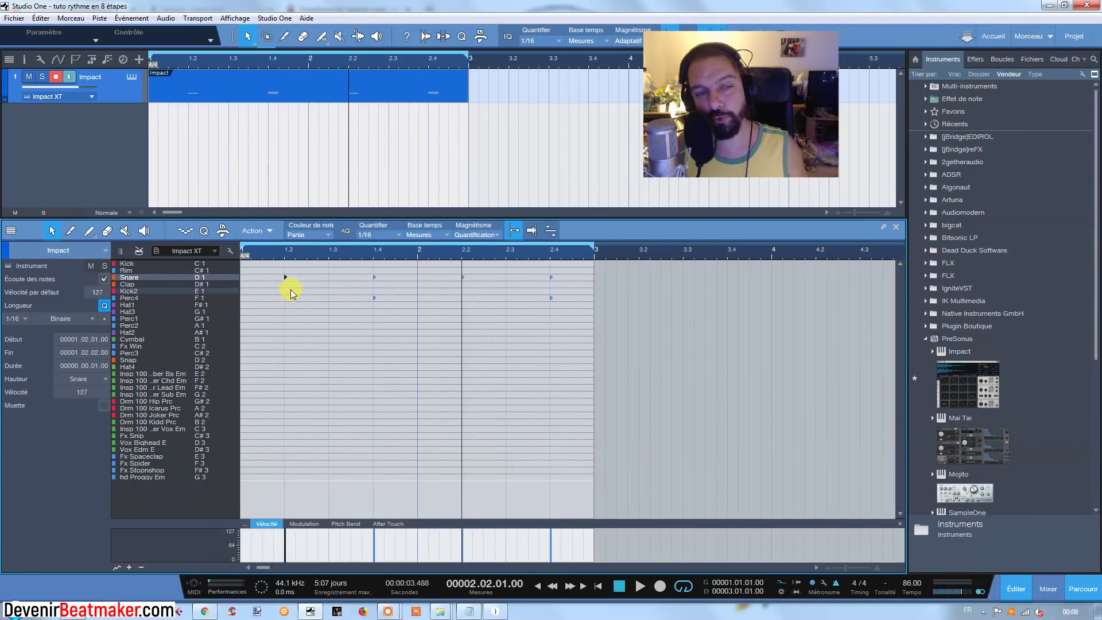
drag(360, 274, 380, 291)
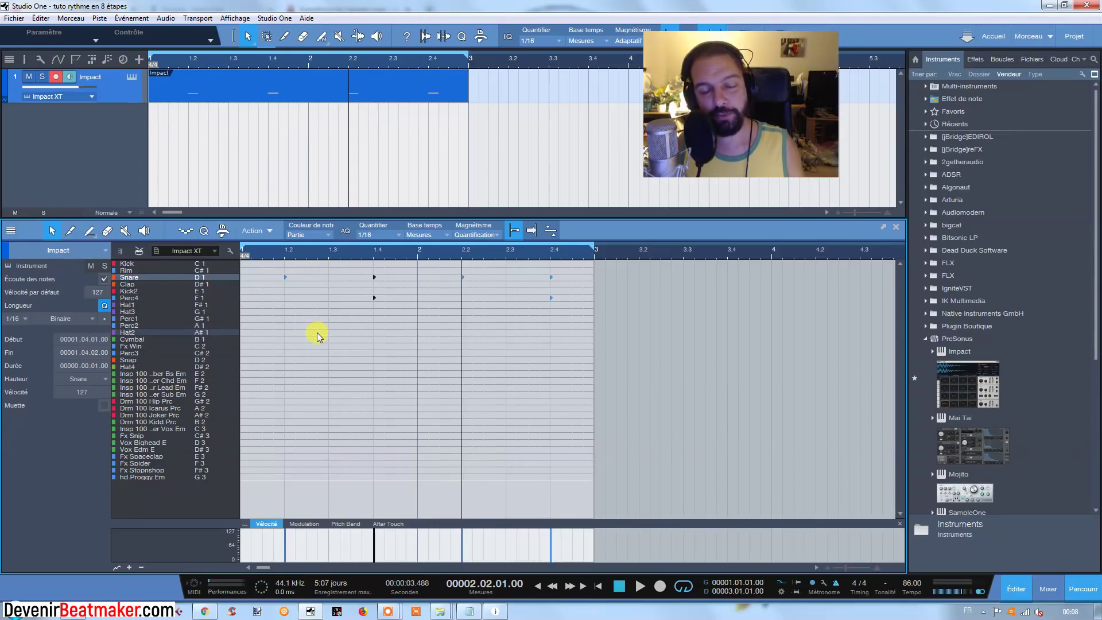
Step: Duplicate the Impact track, create an empty two-bar part on the copy and audition the Hat1 sound
right_click(156, 99)
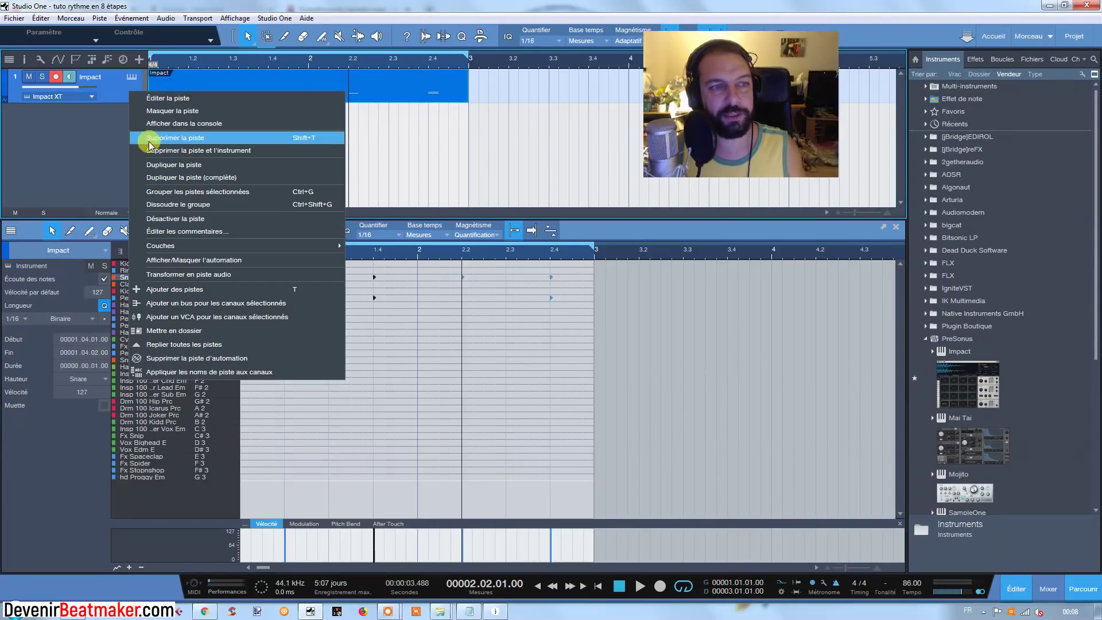
click(154, 161)
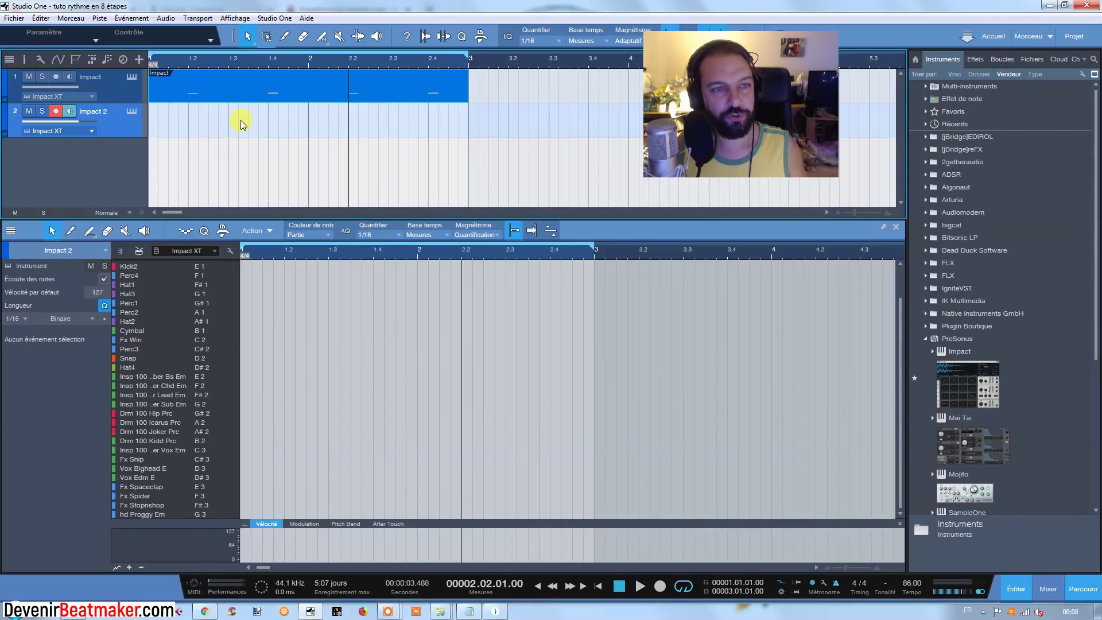
double_click(240, 119)
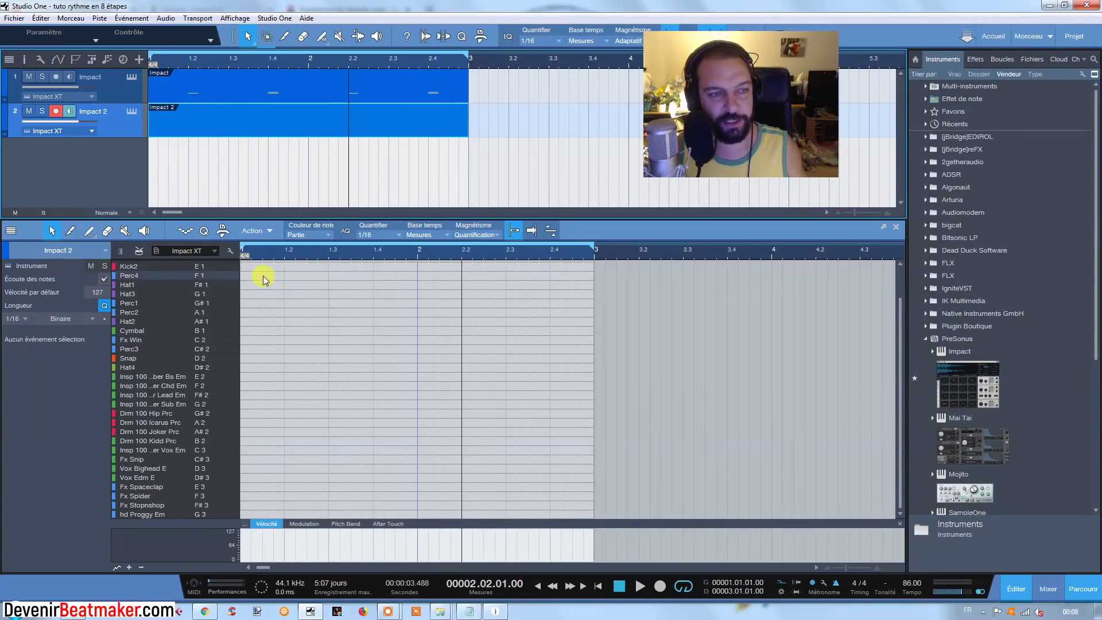
click(128, 286)
click(130, 286)
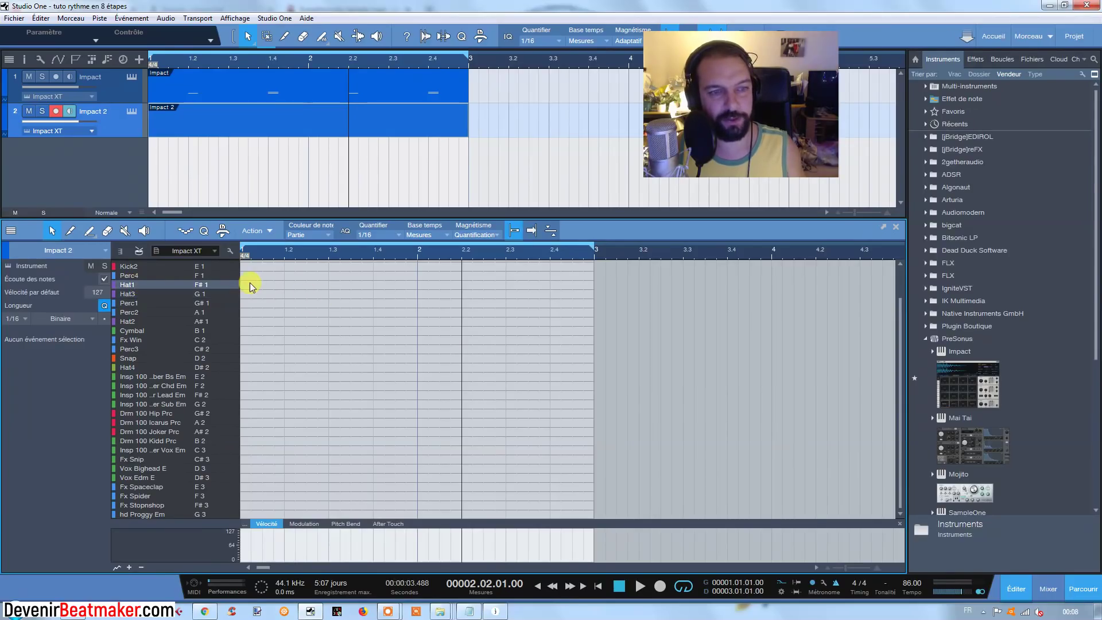
click(369, 239)
click(484, 252)
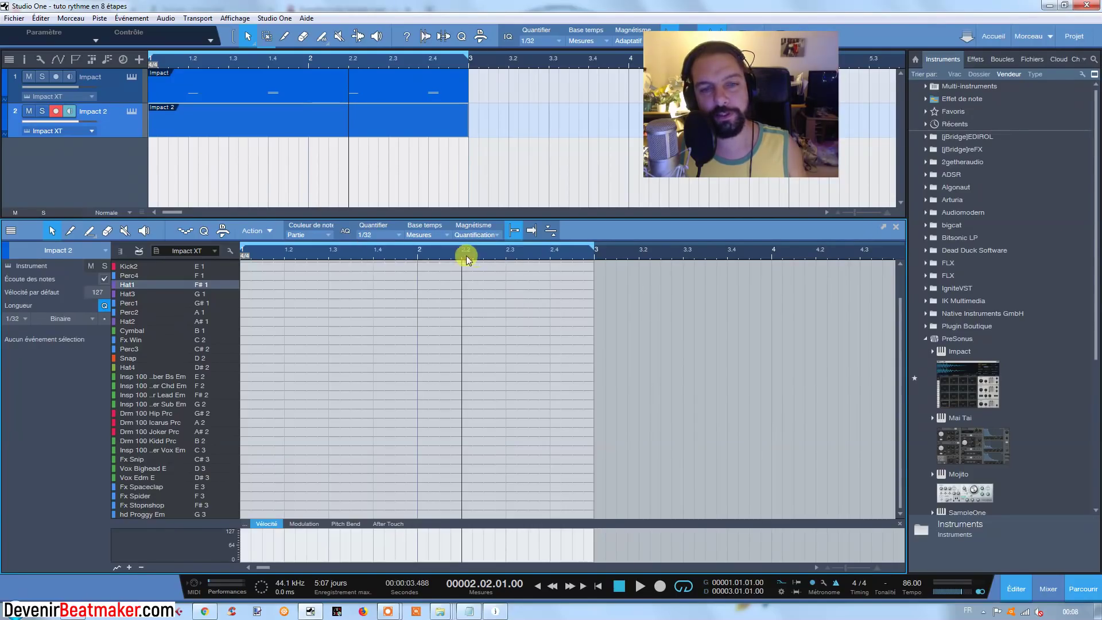
click(379, 234)
click(461, 253)
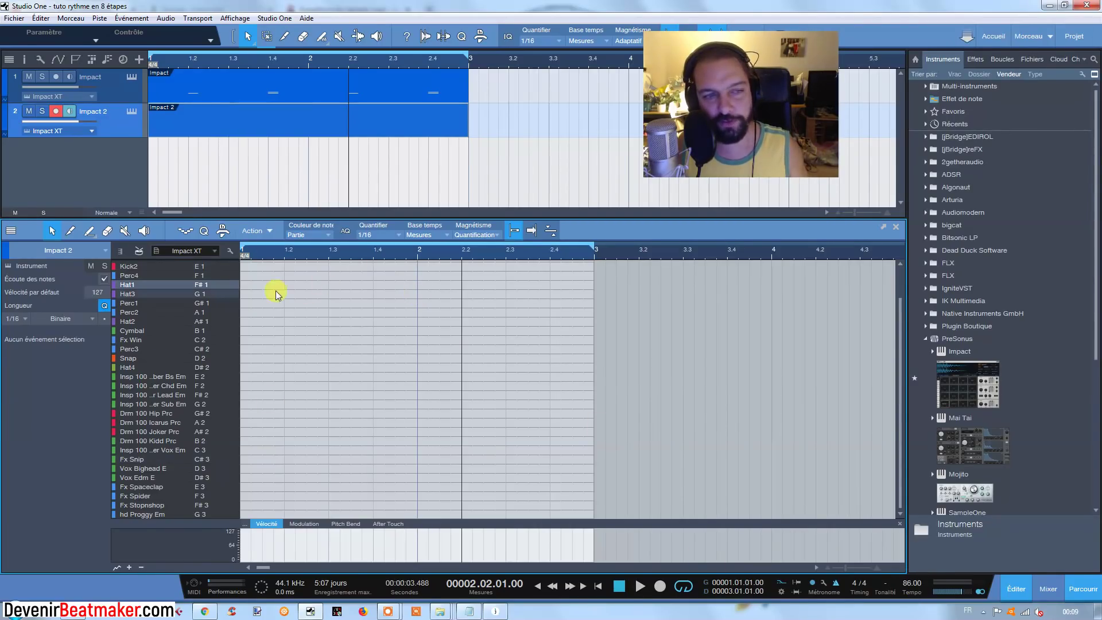
Step: Enter four consecutive sixteenth-note Hat1 hits across the first beat of bar 1
double_click(247, 286)
drag(248, 285, 264, 286)
double_click(275, 285)
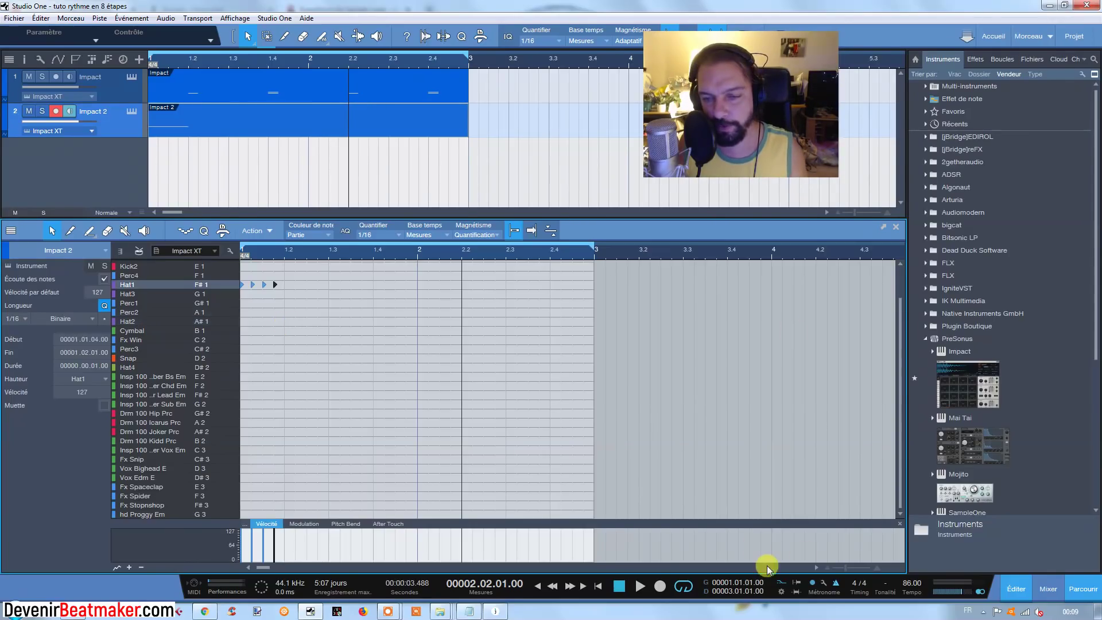
click(836, 584)
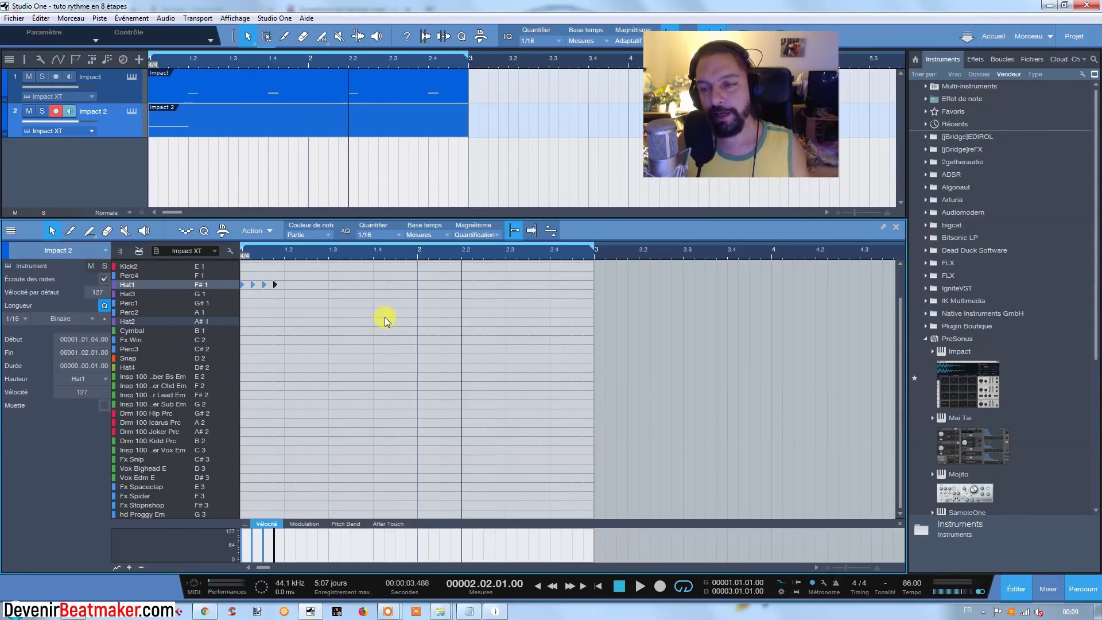
Step: Duplicate the group of four Hat1 notes repeatedly to fill the two-bar part
drag(306, 272, 228, 296)
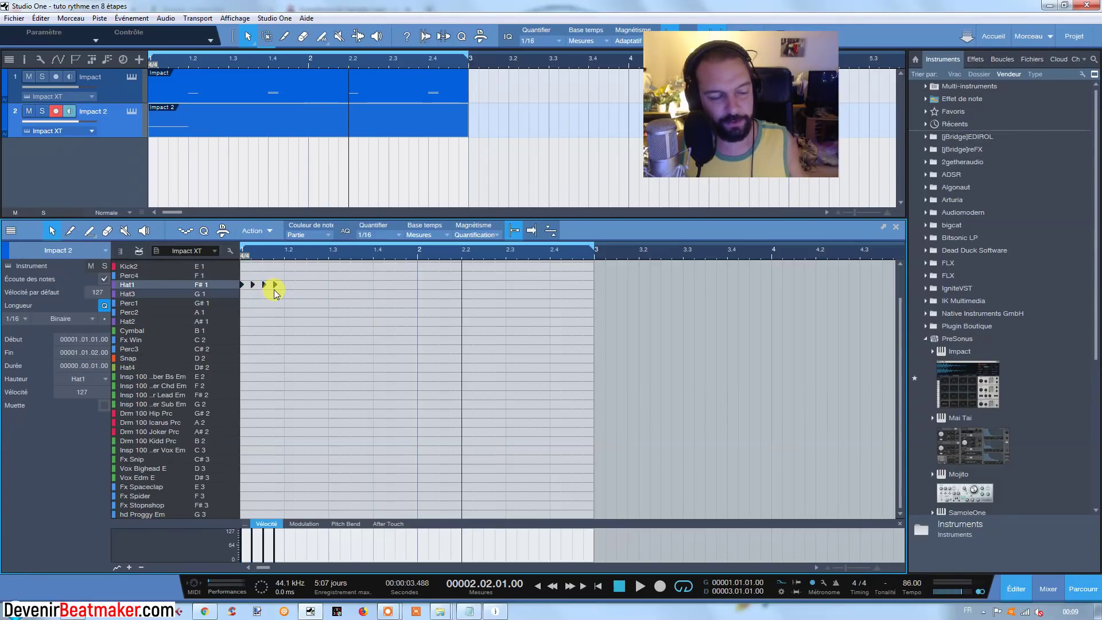
key(d)
key(d)
key(d)
key(d)
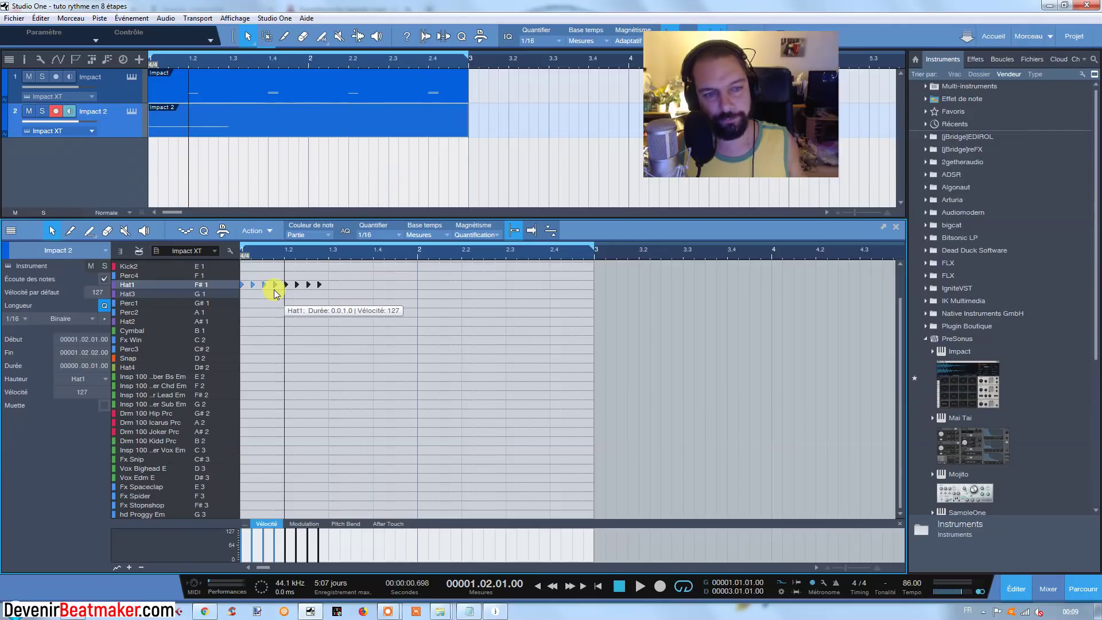
key(d)
key(d)
key(d)
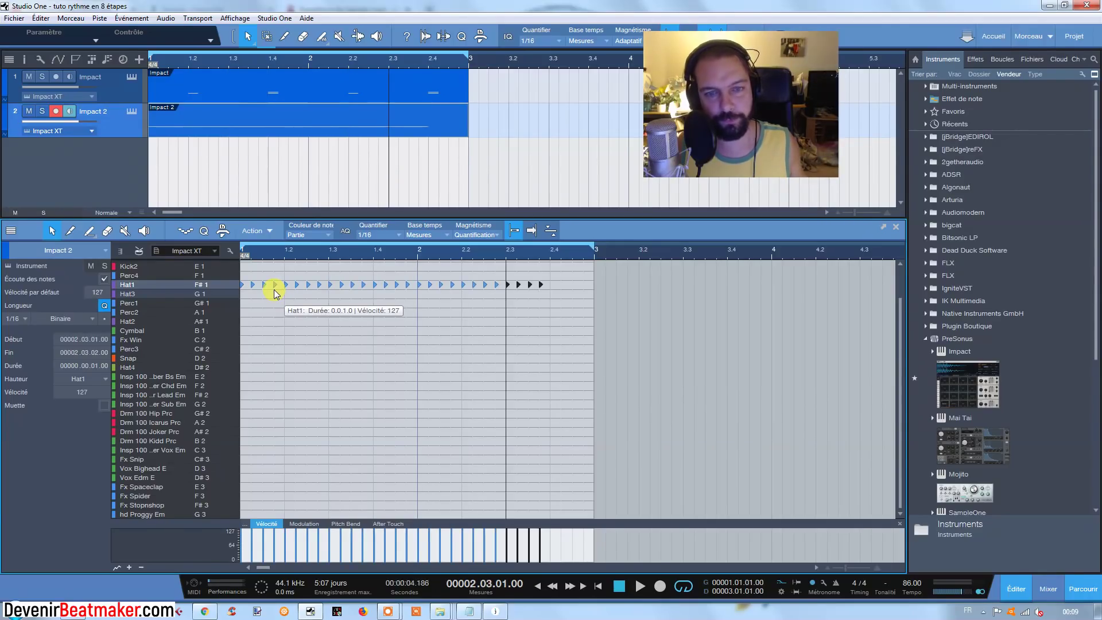
Step: Duplicate the hi-hat track and record a two-bar kick pattern on the copy from the start of the song
right_click(135, 128)
click(160, 206)
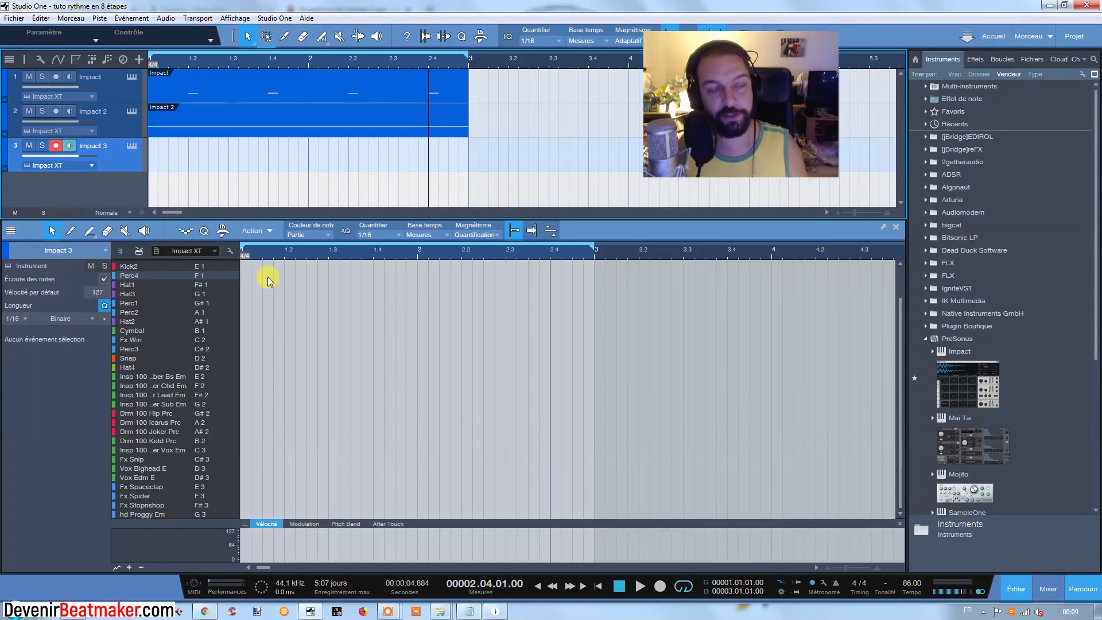
click(538, 586)
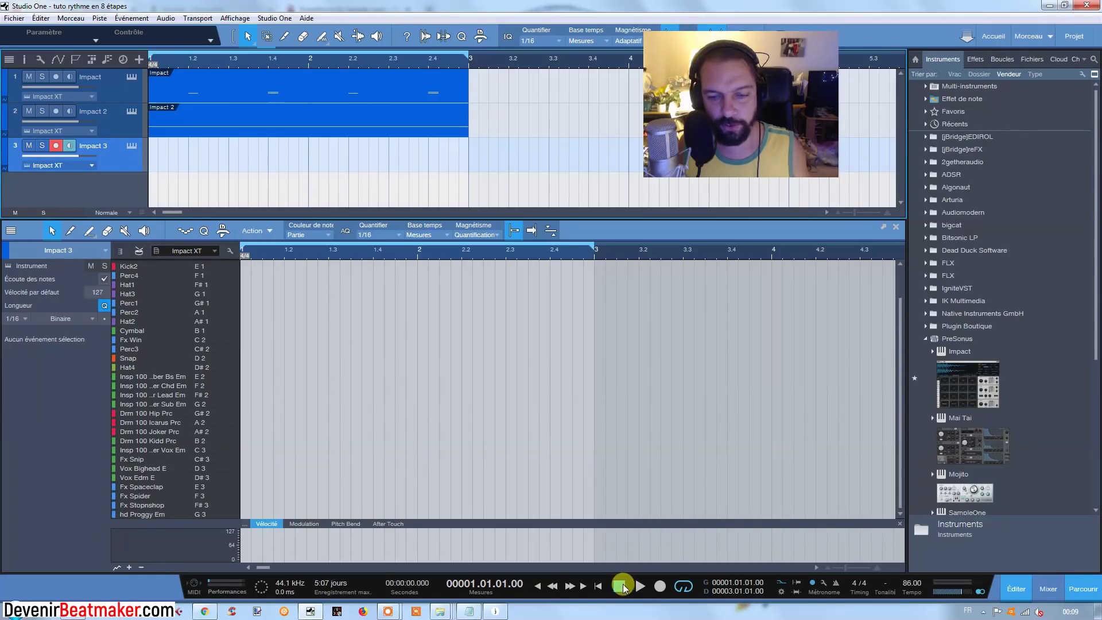
click(610, 451)
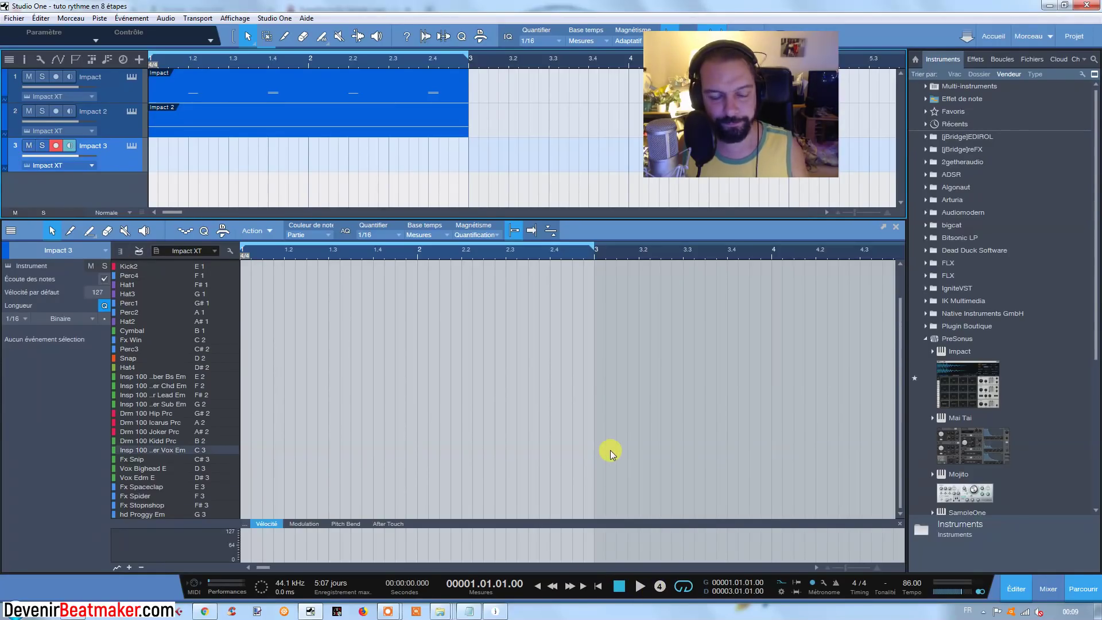
key(KP_Multiply)
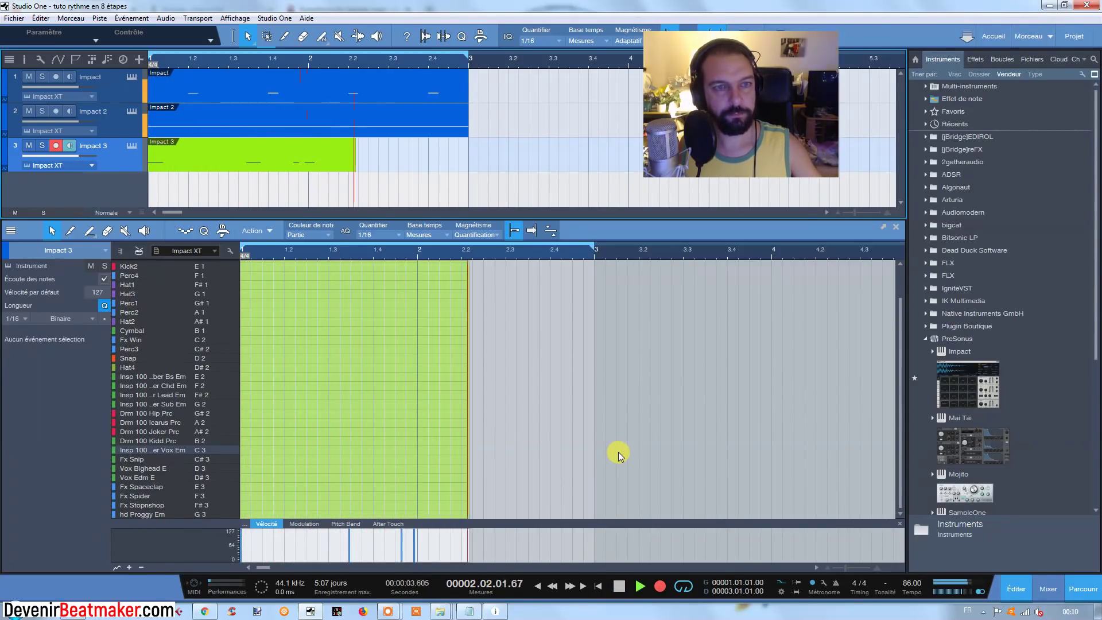
key(space)
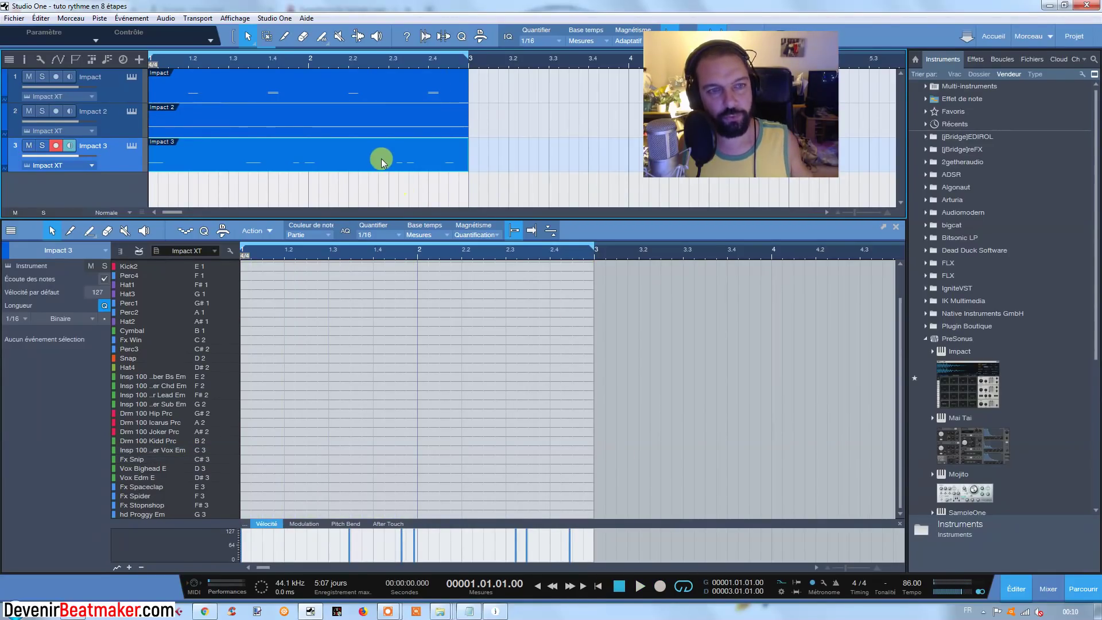
Step: Quantize the recorded kick part to the 1/16 grid and play back the two-bar loop
key(q)
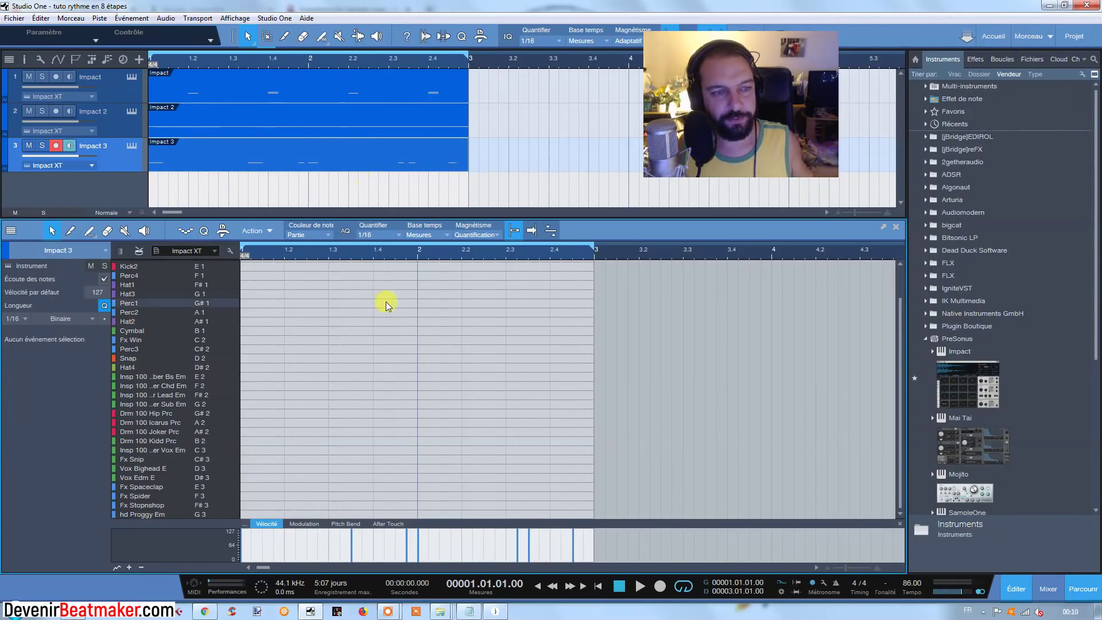
scroll(372, 277, up, 2)
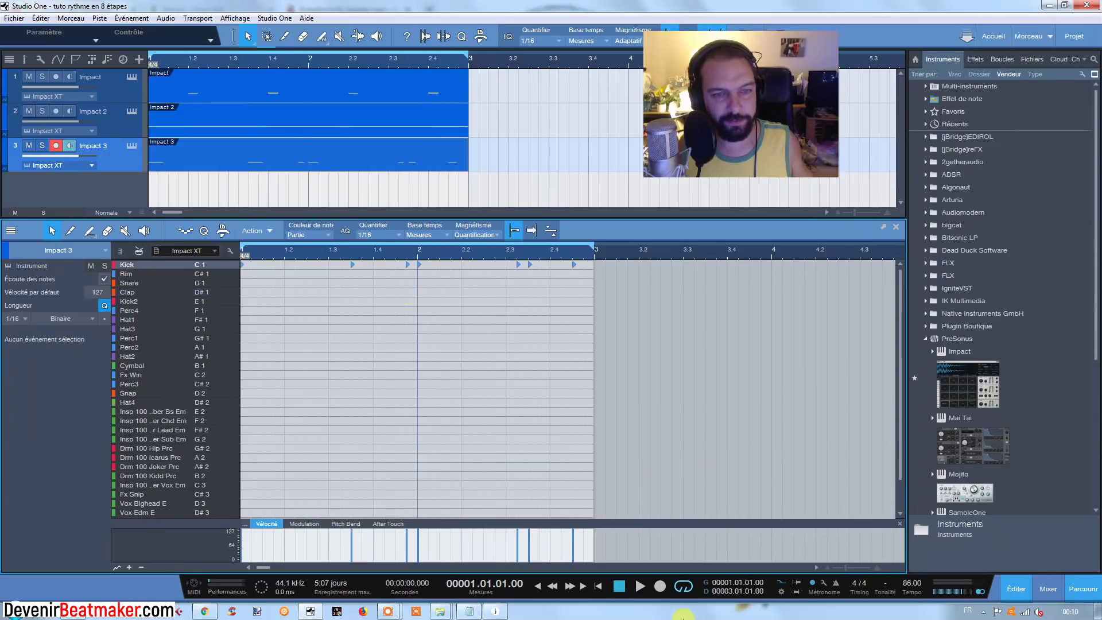
click(635, 589)
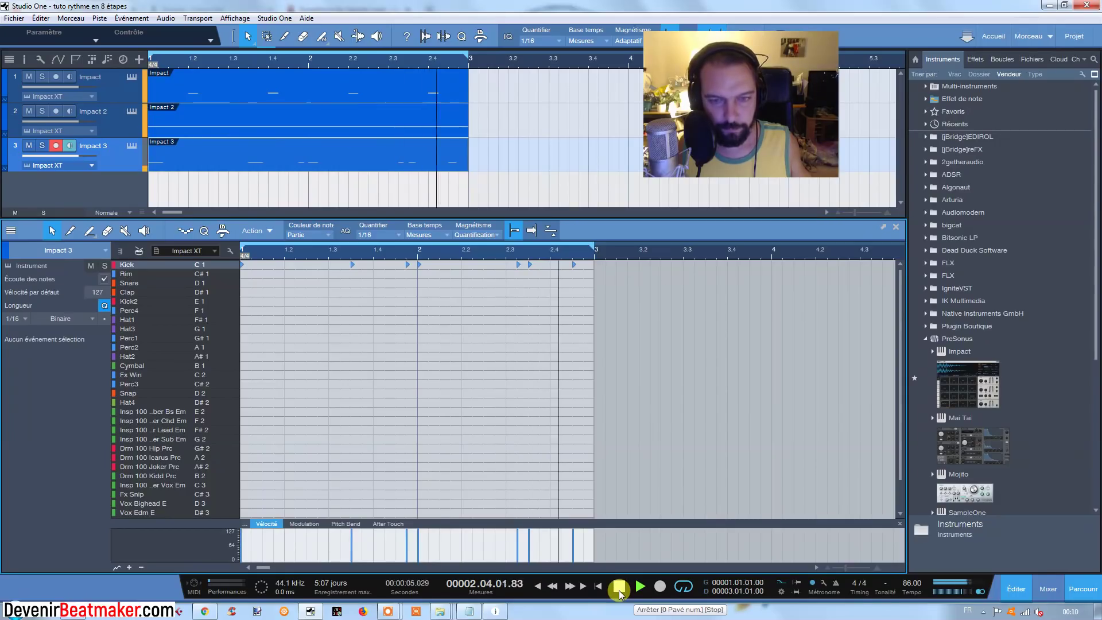
Step: Set the quantize grid to 1/32 and add extra in-between Hat1 hits in beats 3 and 4 of bar 1 on the Impact 2 part
click(620, 589)
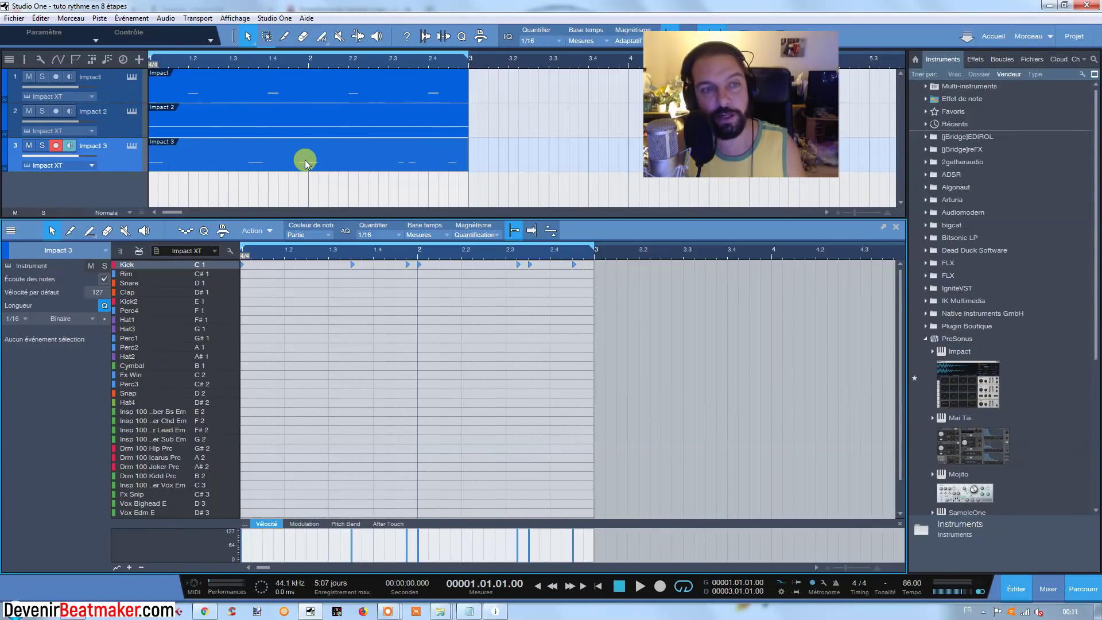
click(294, 124)
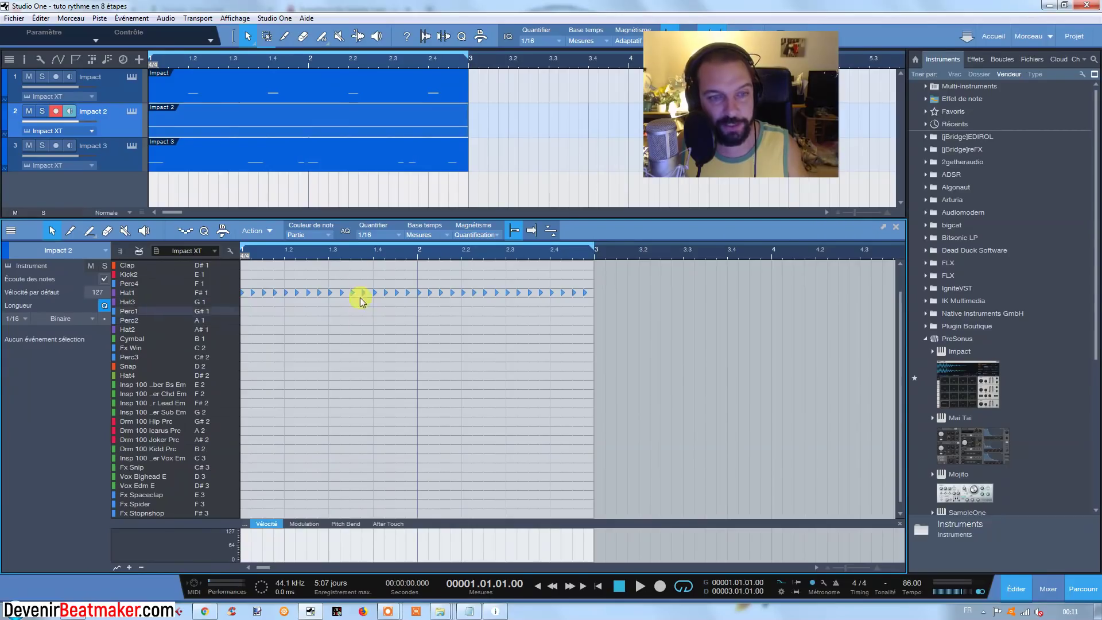
drag(357, 257, 438, 256)
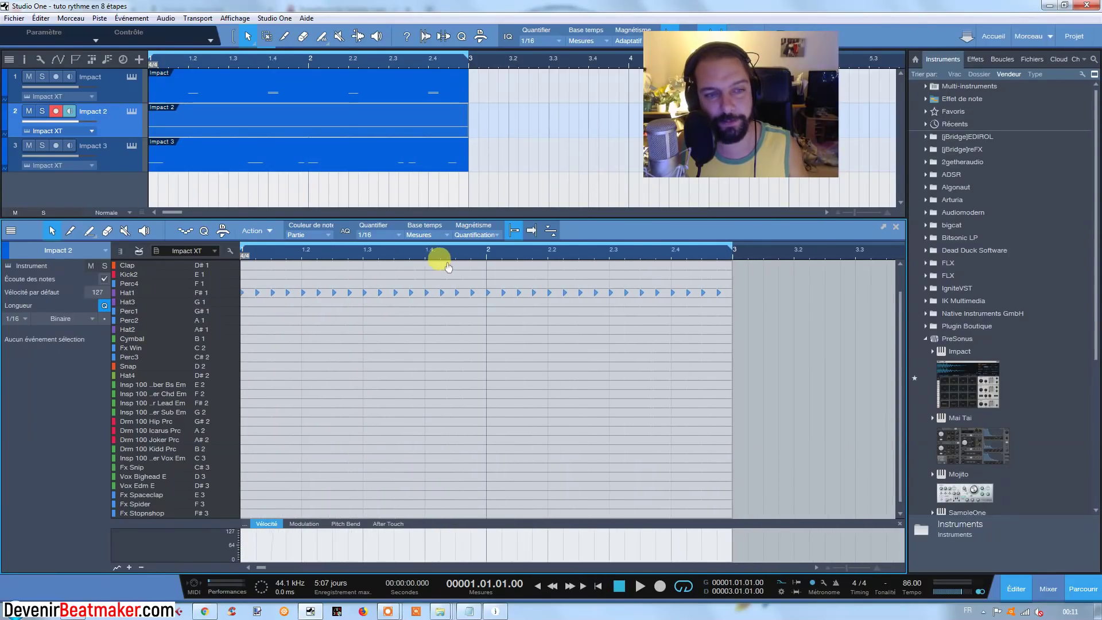
click(370, 292)
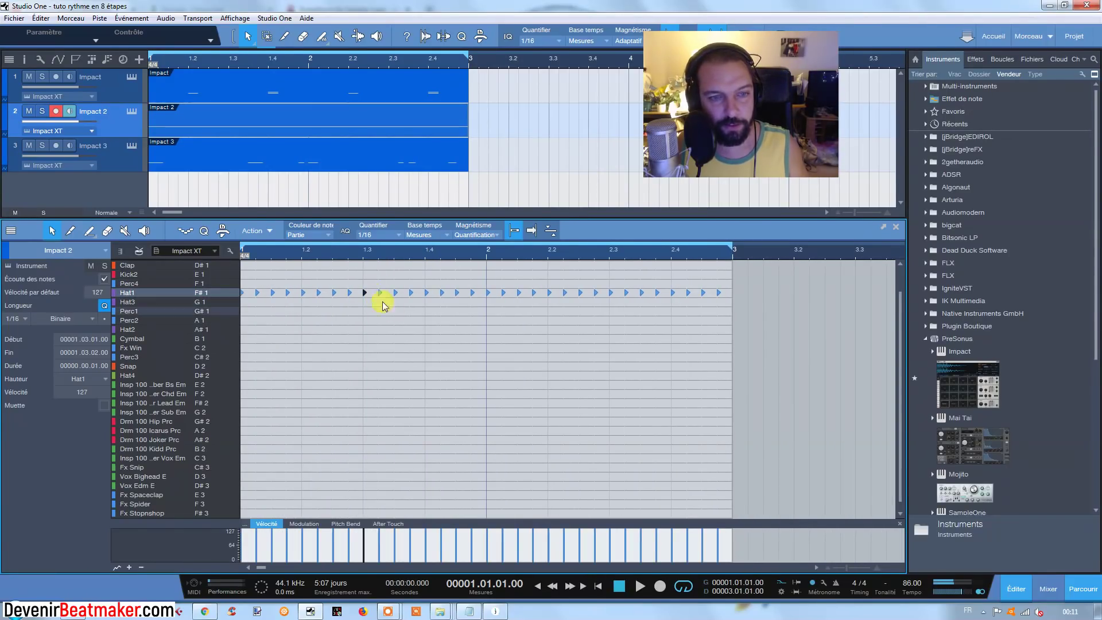
click(376, 234)
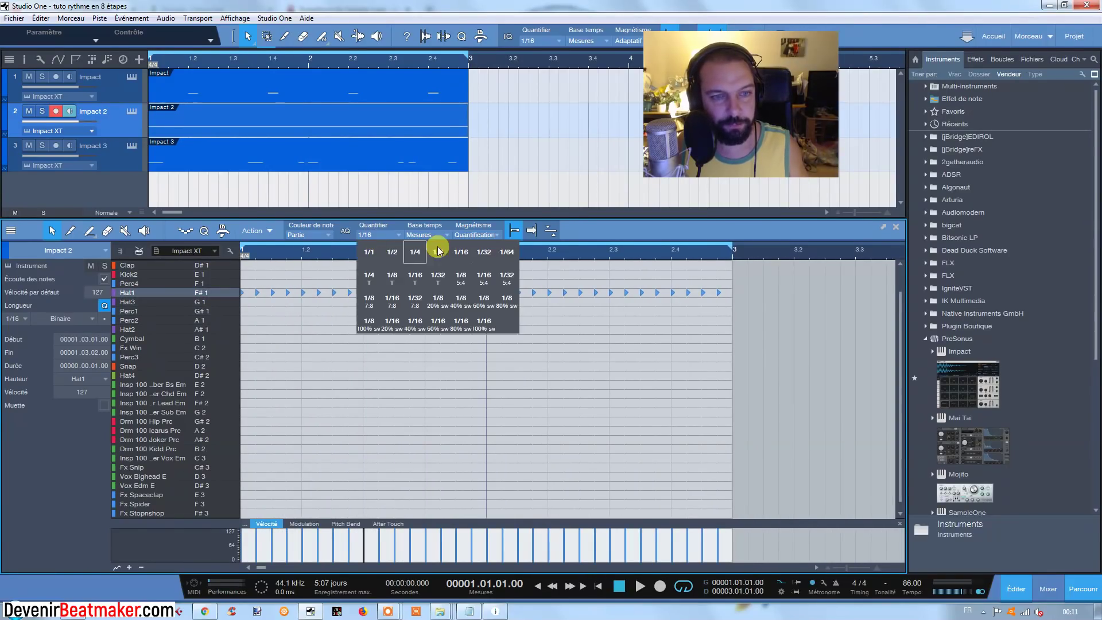
click(485, 253)
drag(374, 256, 432, 274)
click(456, 293)
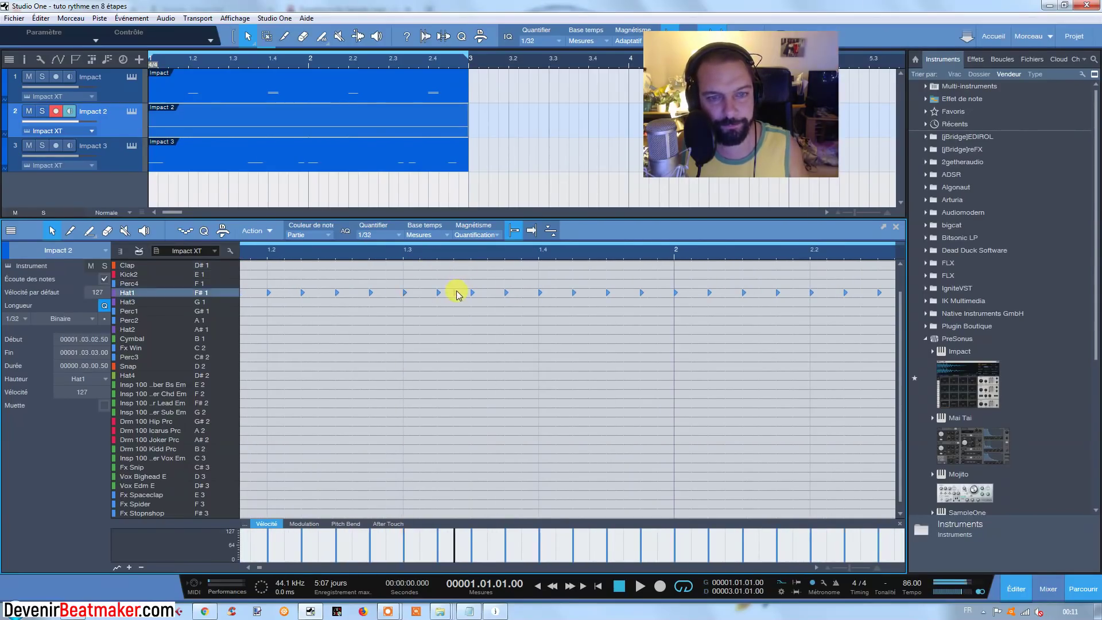
click(592, 293)
click(626, 293)
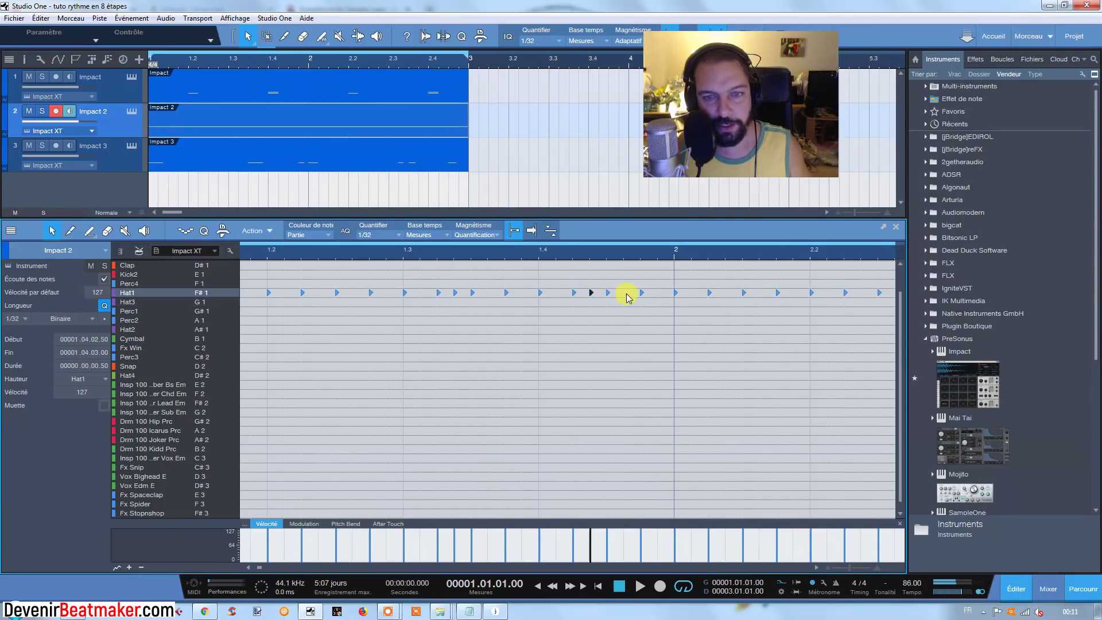
Step: Add 1/32 Hat1 hits in beats 2, 3 and 4 of bar 2 plus one in beat 2 of bar 1, and audition the loop
drag(580, 256, 570, 251)
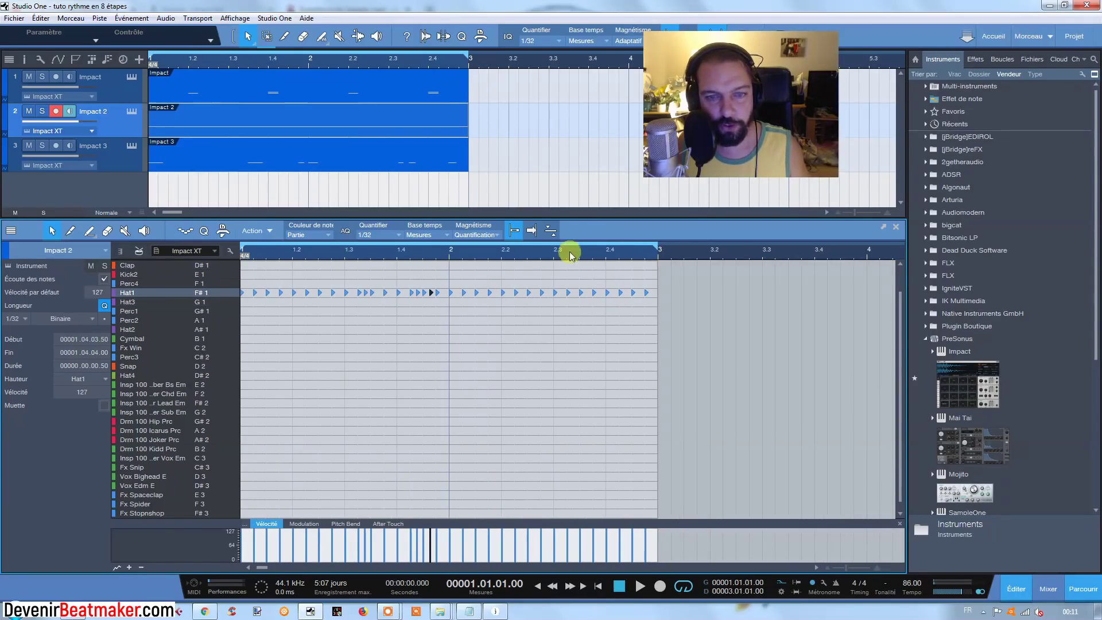
click(523, 293)
click(575, 293)
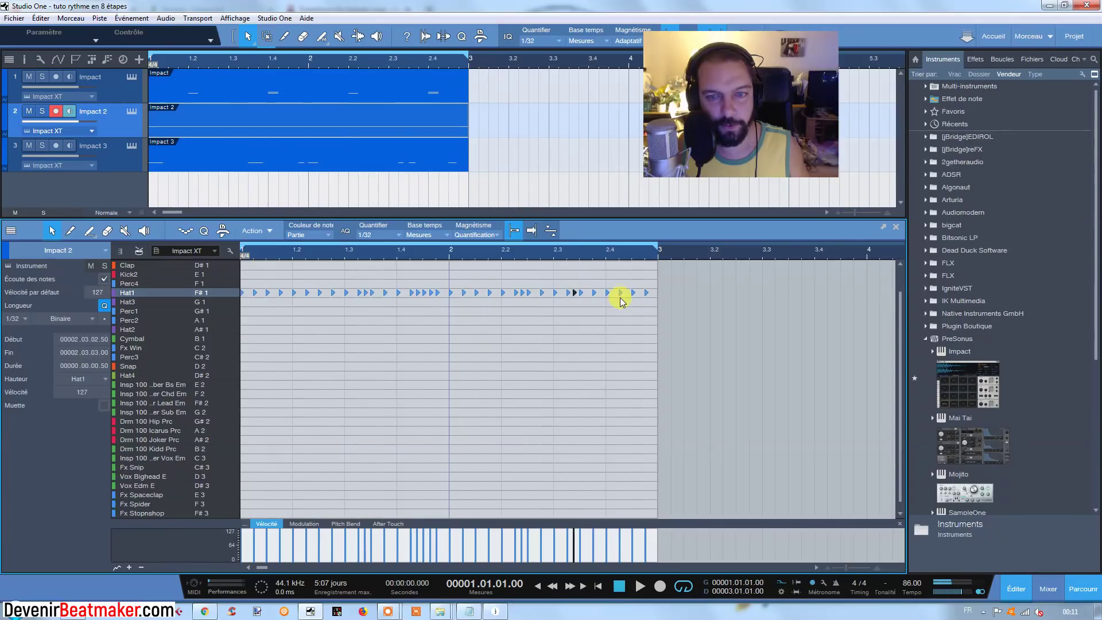
click(614, 293)
click(627, 292)
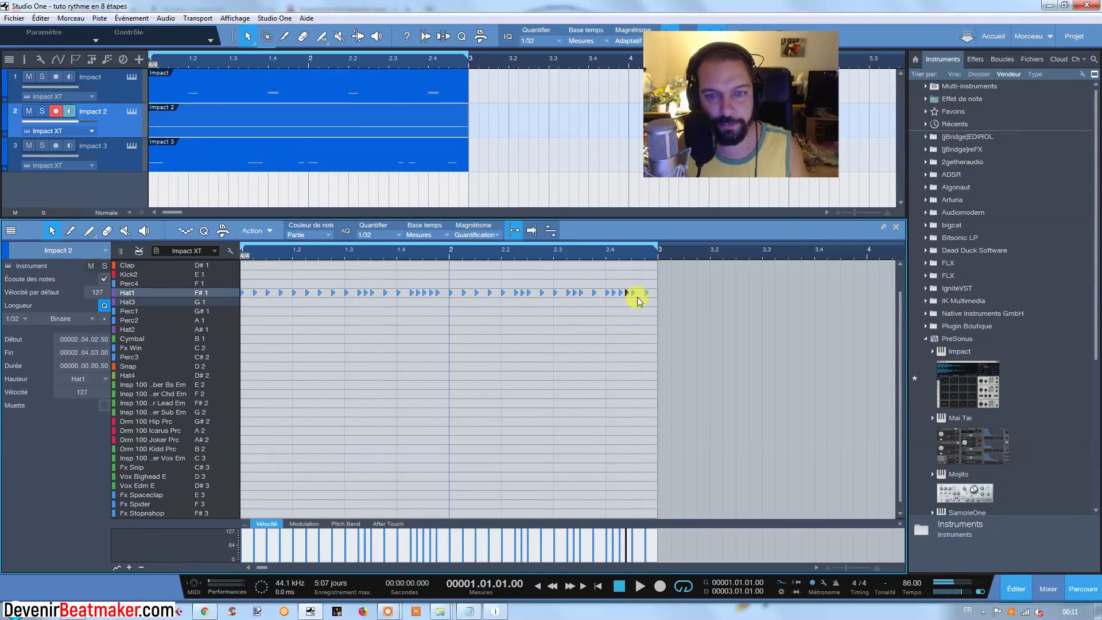
click(644, 292)
click(300, 293)
click(640, 585)
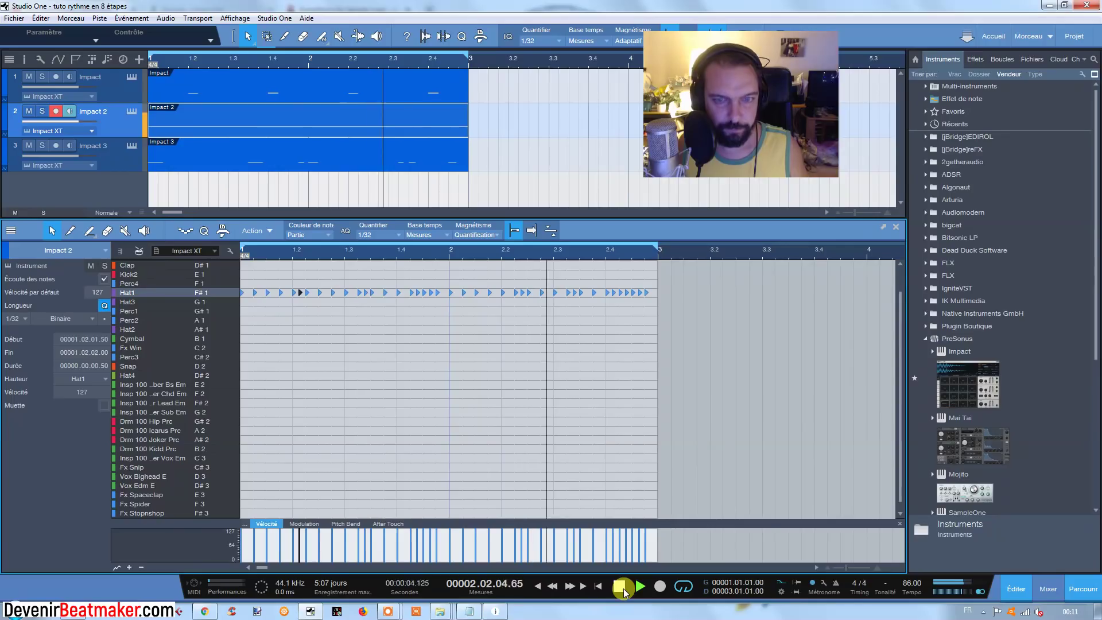
click(624, 588)
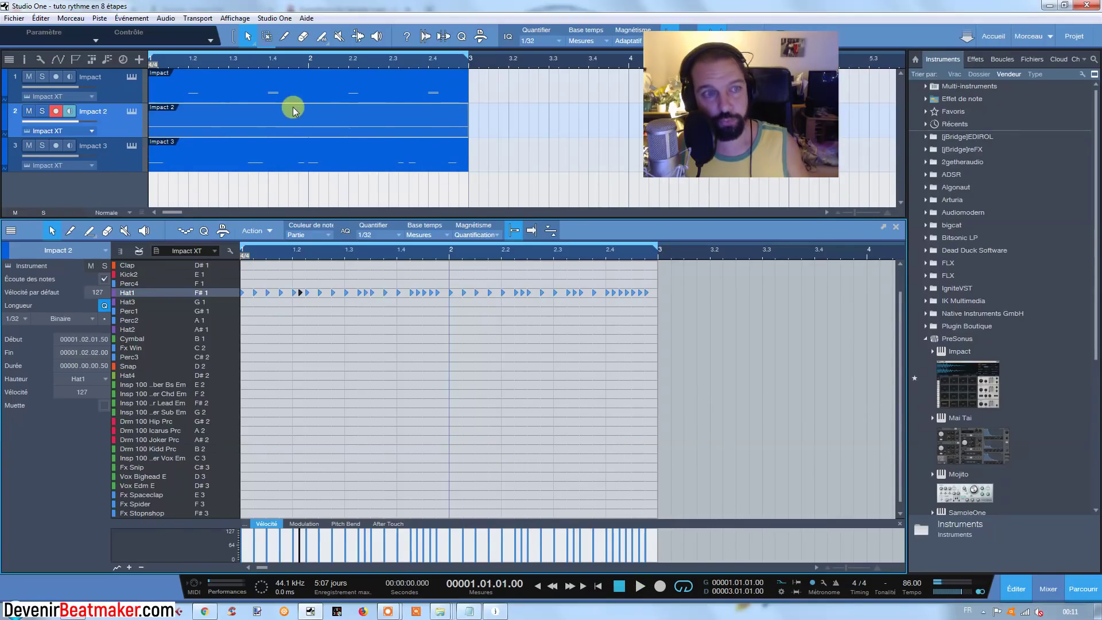
Step: Add kick hits at 1.4.4.50 and 1.3.2.00 in the Impact 3 part and audition the loop
click(288, 155)
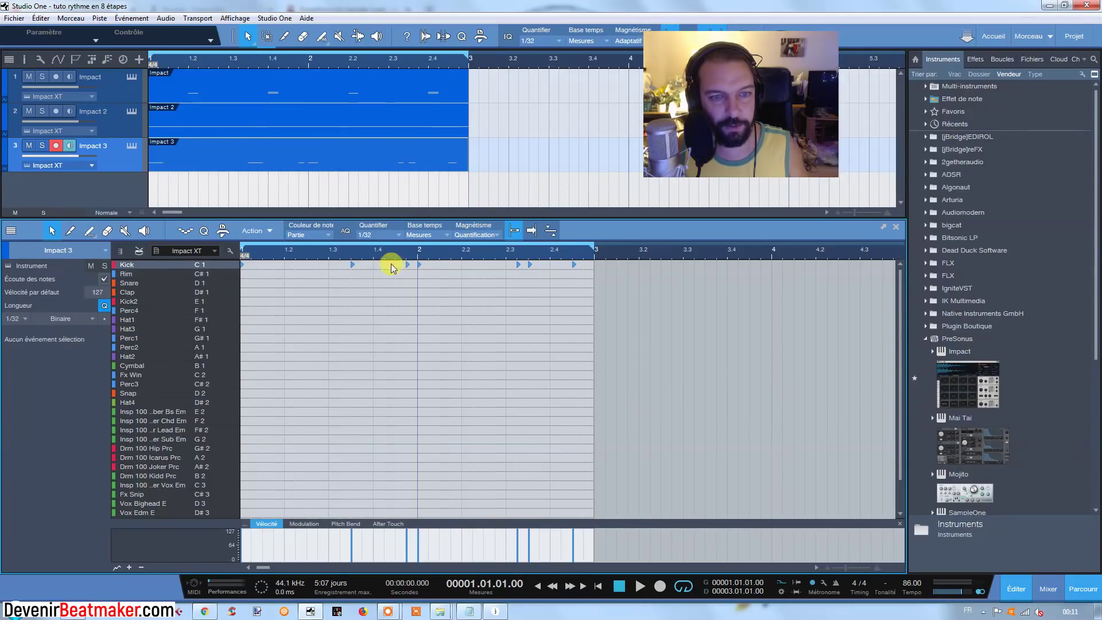
drag(406, 256, 443, 266)
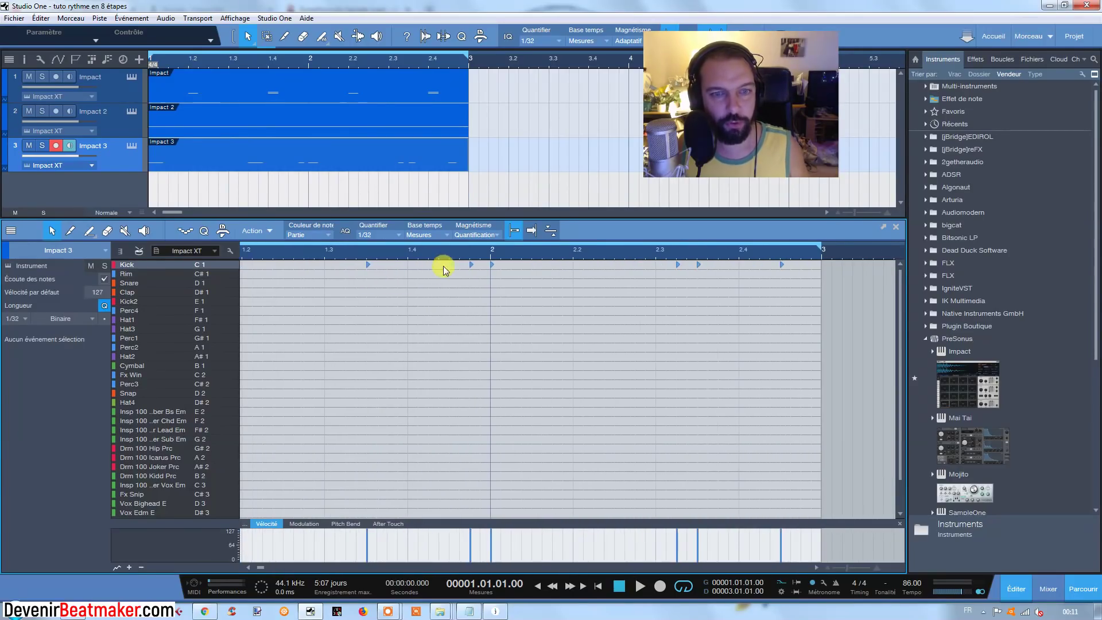
click(482, 265)
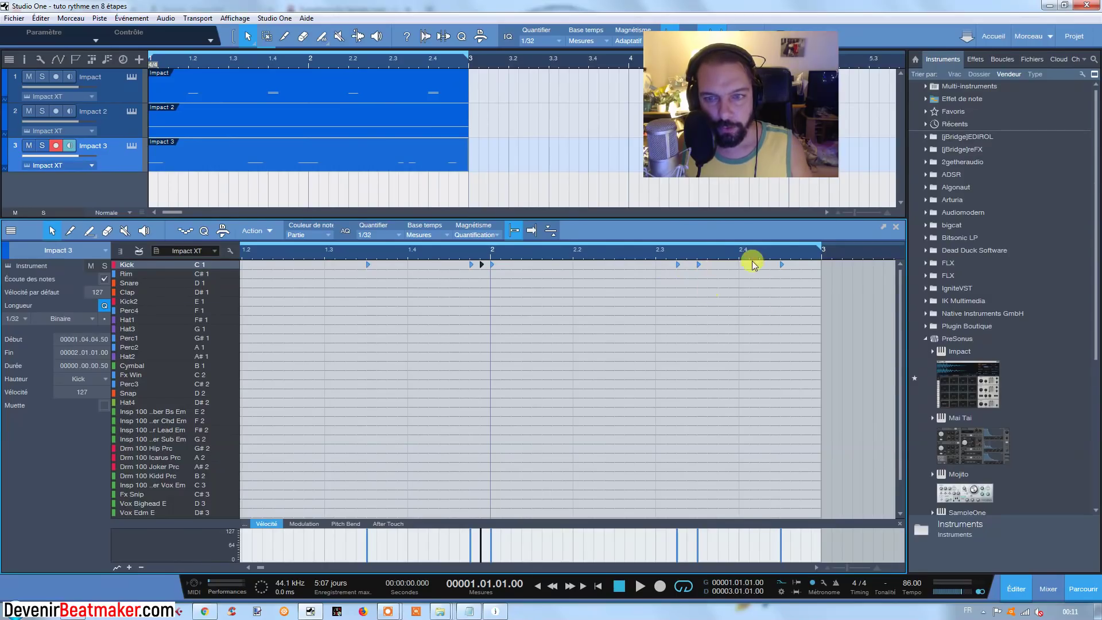
drag(491, 252, 561, 239)
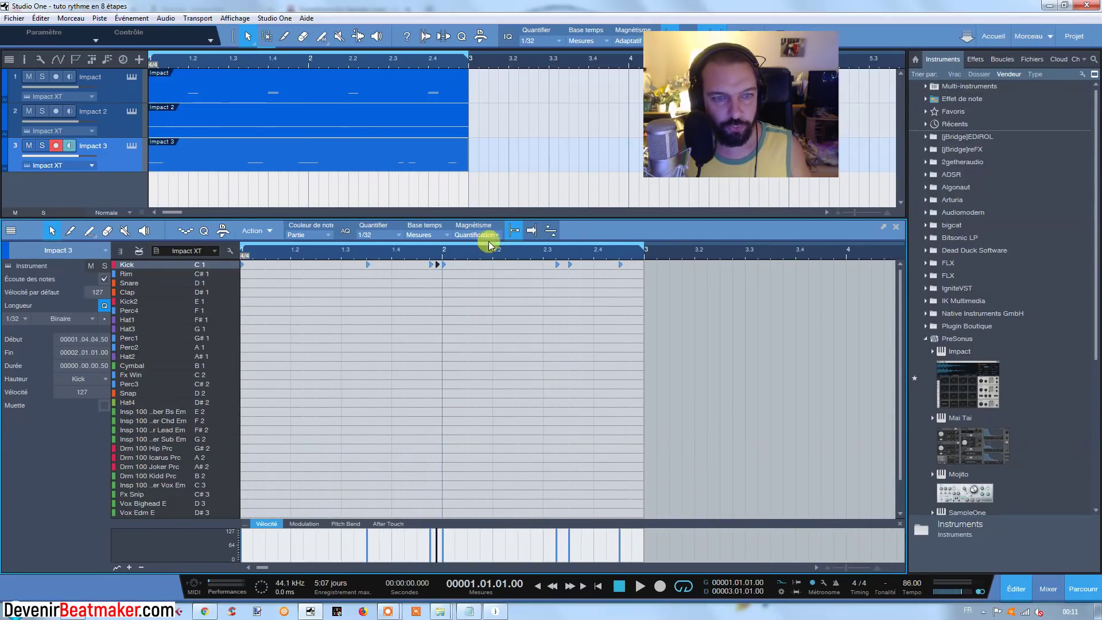
click(356, 266)
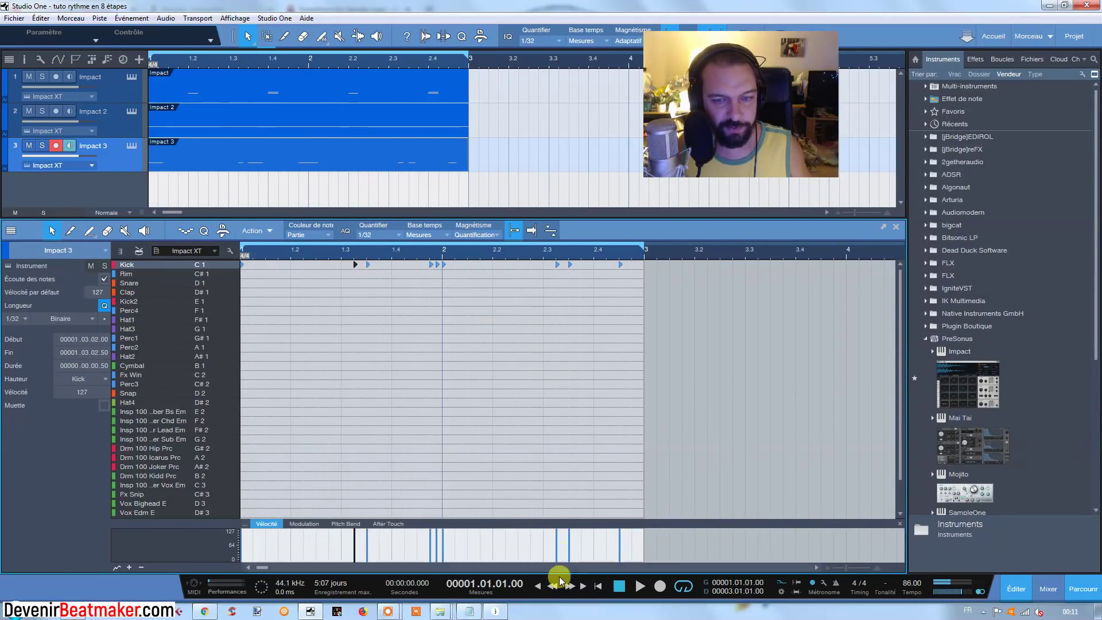
click(640, 588)
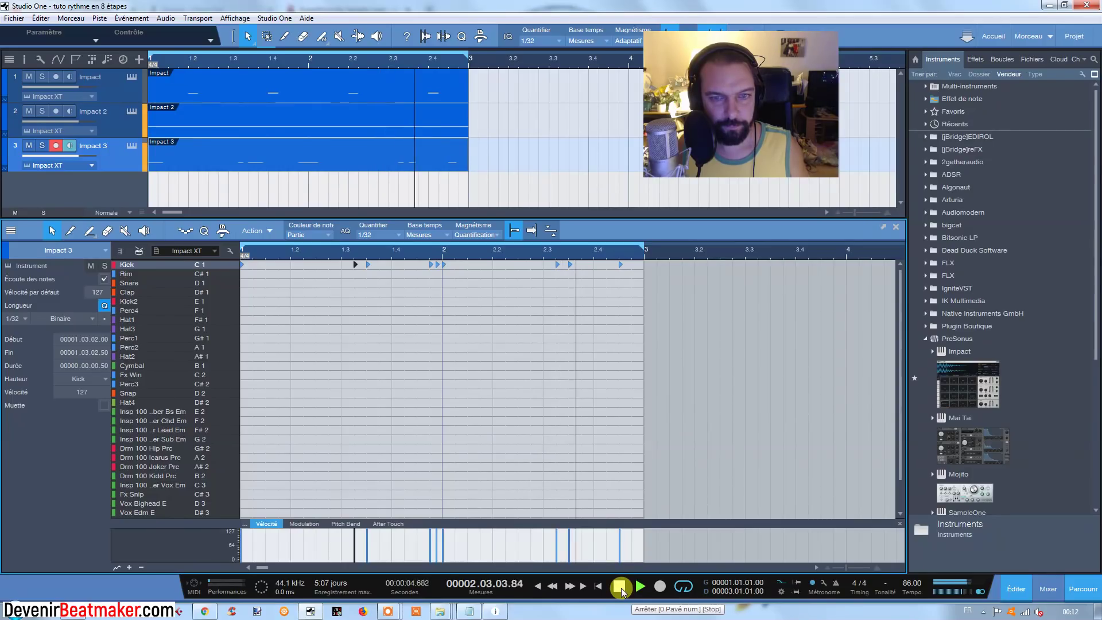
click(619, 587)
Step: Move the added kick in beat 3 of bar 1 to 1.3.2.50 and play back the loop
drag(308, 253, 409, 257)
click(413, 261)
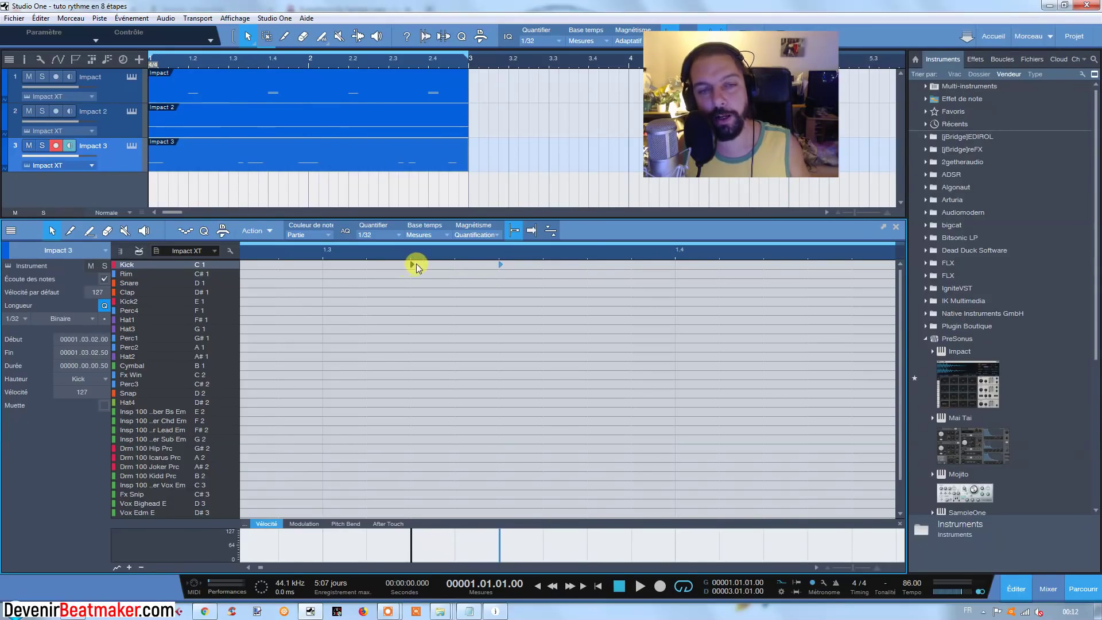
drag(413, 264, 455, 264)
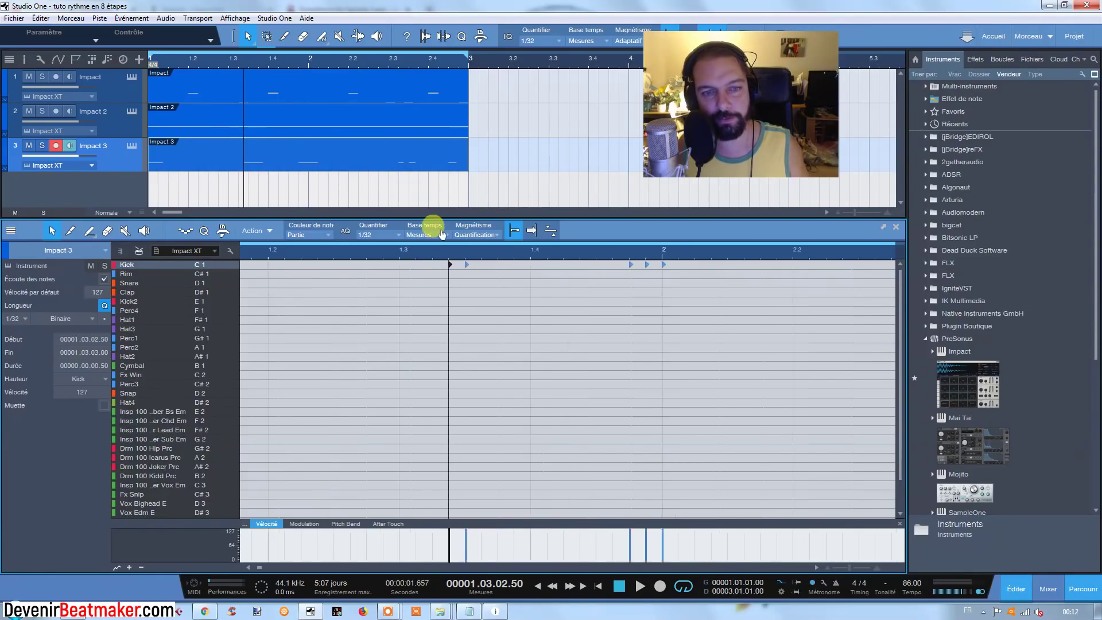
key(w)
key(w)
click(612, 588)
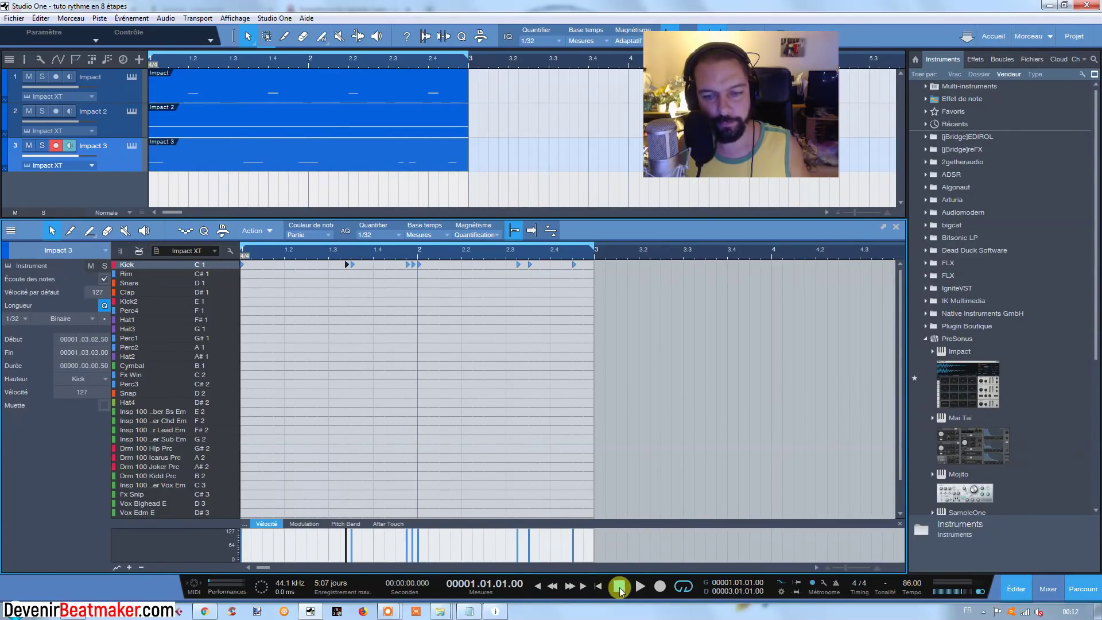
click(632, 587)
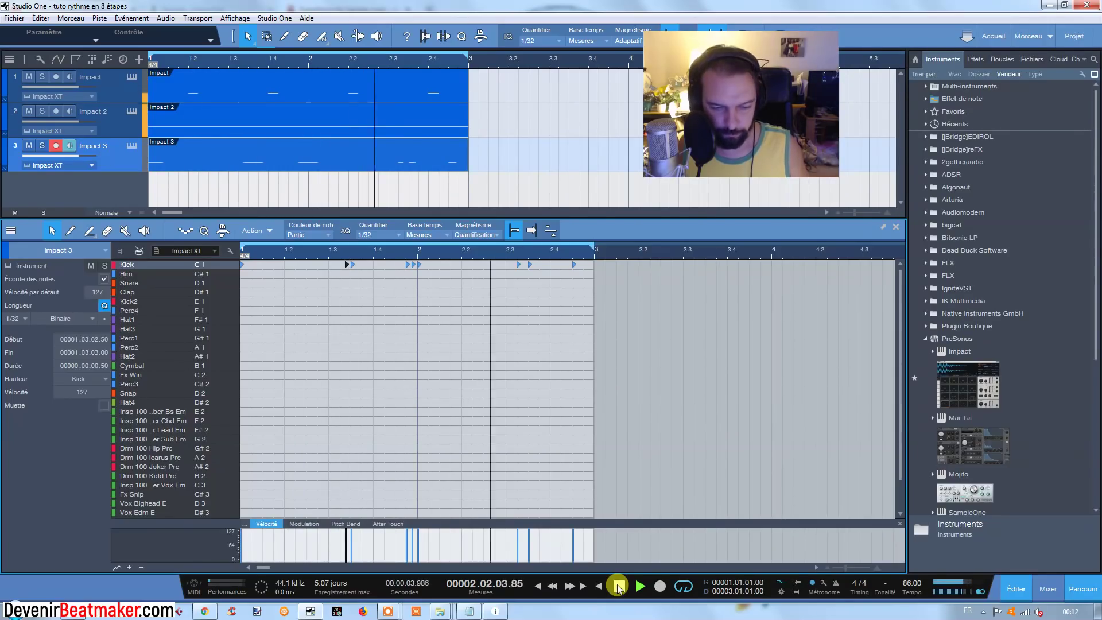
click(618, 588)
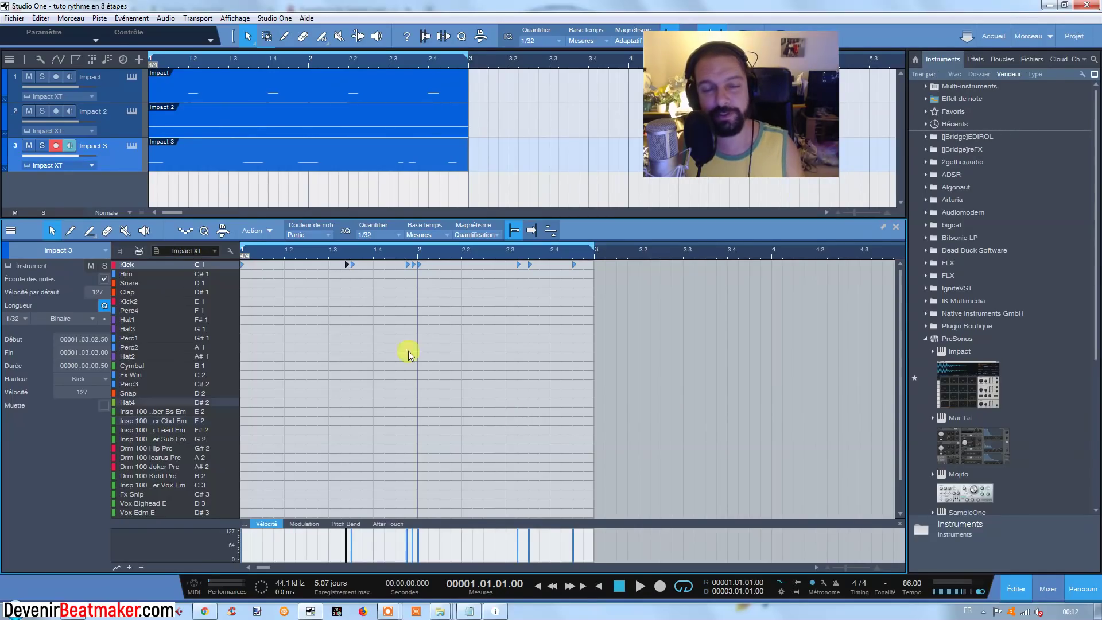
Step: Examine the closely spaced kick groups in beat 3 of bar 1 and leading into bar 2
scroll(342, 263, up, 3)
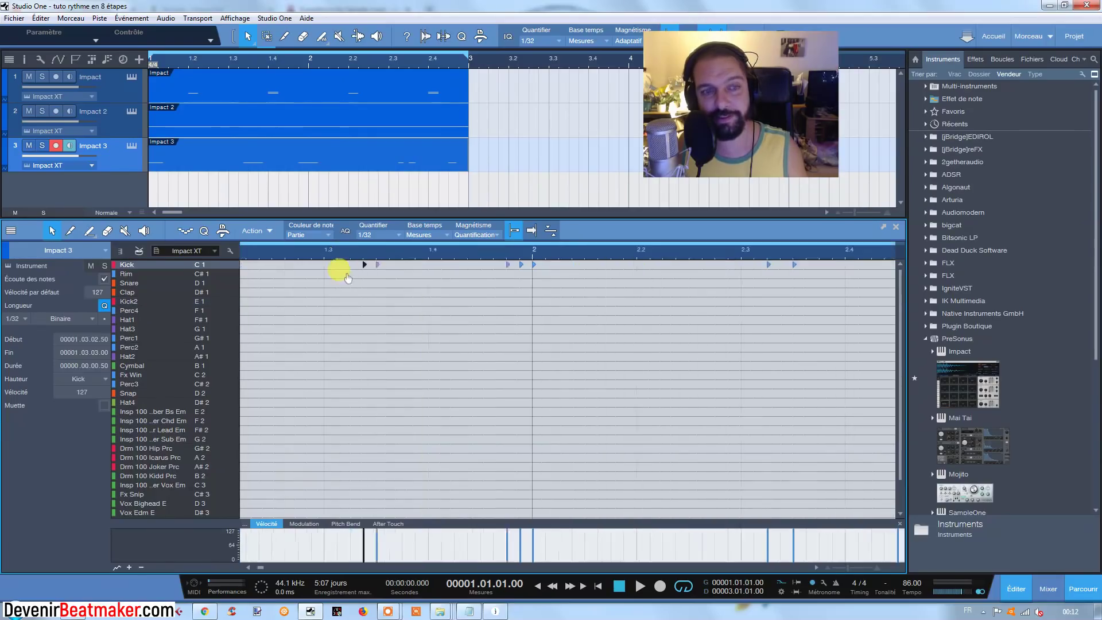
click(629, 263)
click(600, 264)
drag(335, 264, 411, 266)
drag(628, 267, 573, 270)
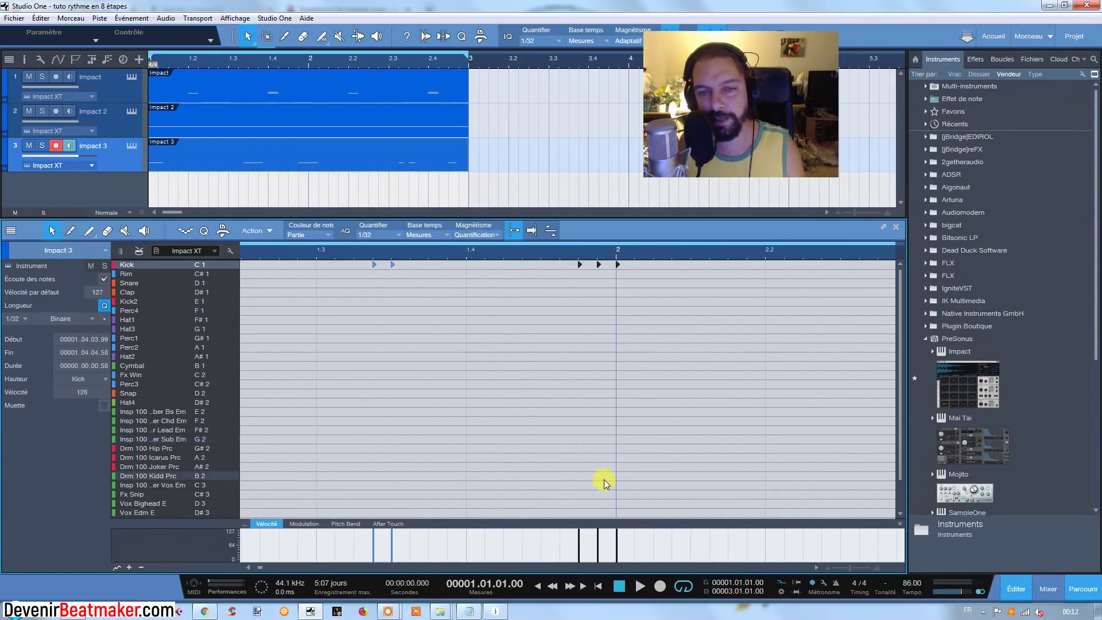
click(596, 448)
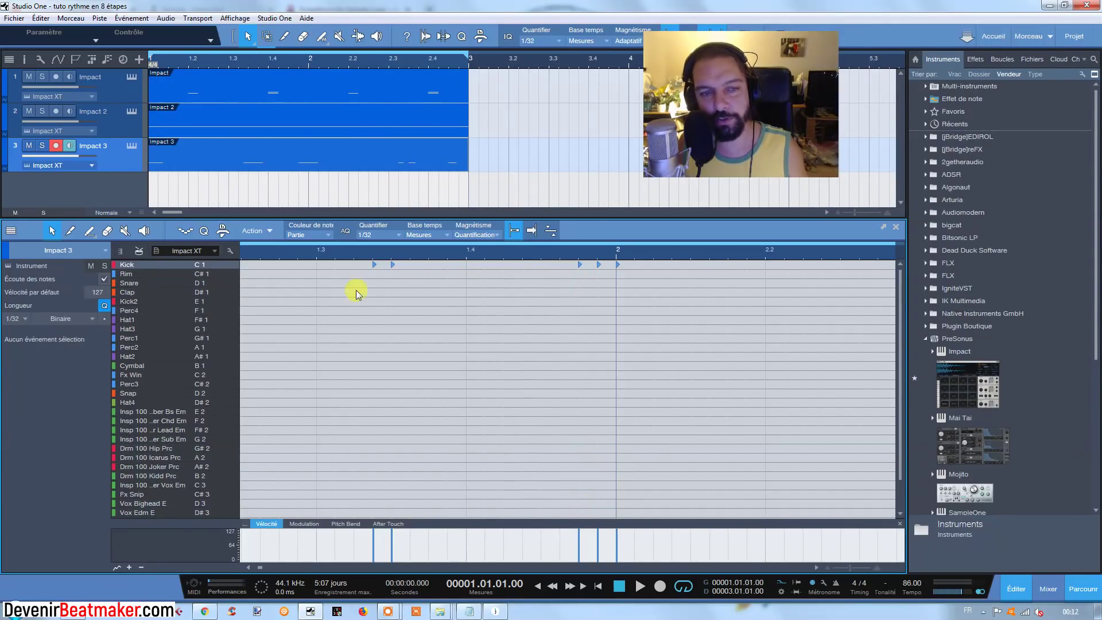
drag(413, 267, 409, 266)
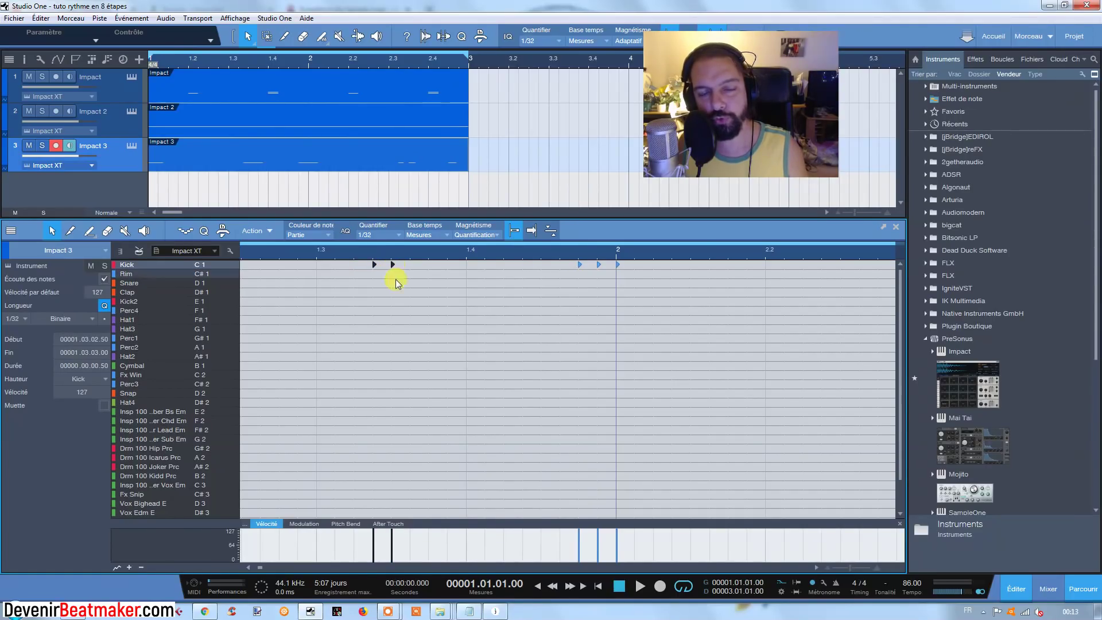
click(388, 477)
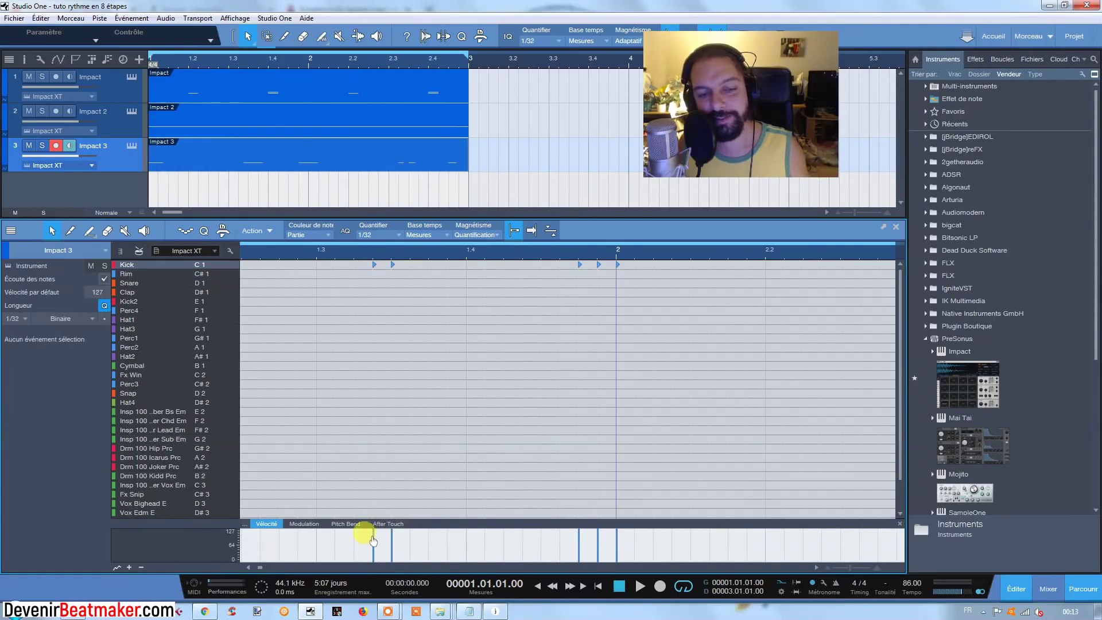
Step: Lower the velocity of the first kick of the pair in beat 3 of bar 1 to about half and audition the loop
drag(374, 544, 374, 555)
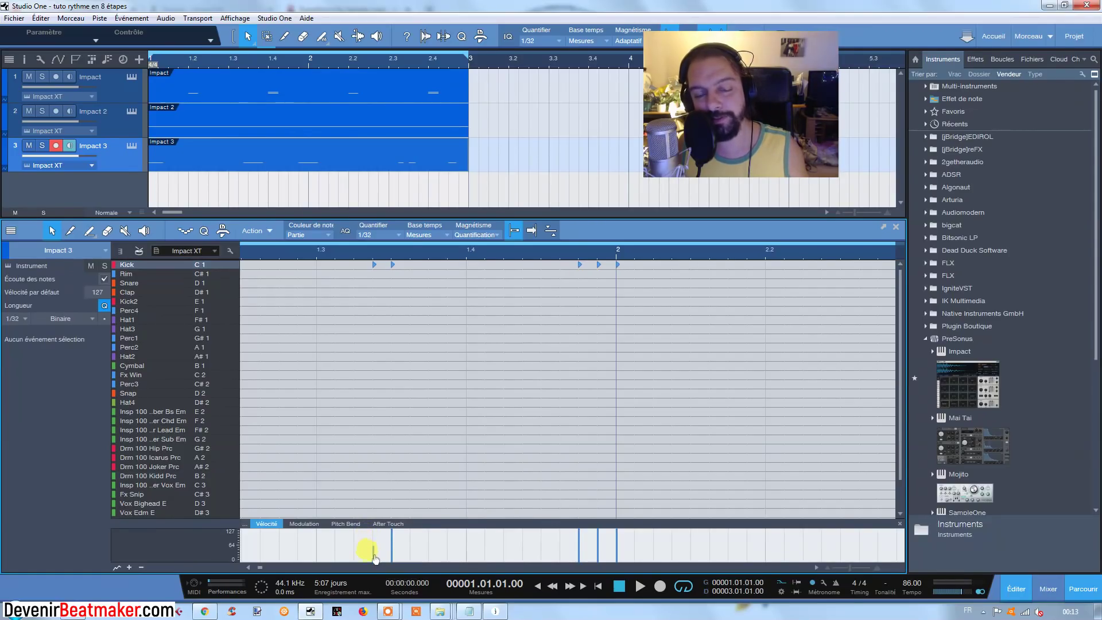
drag(394, 249, 423, 239)
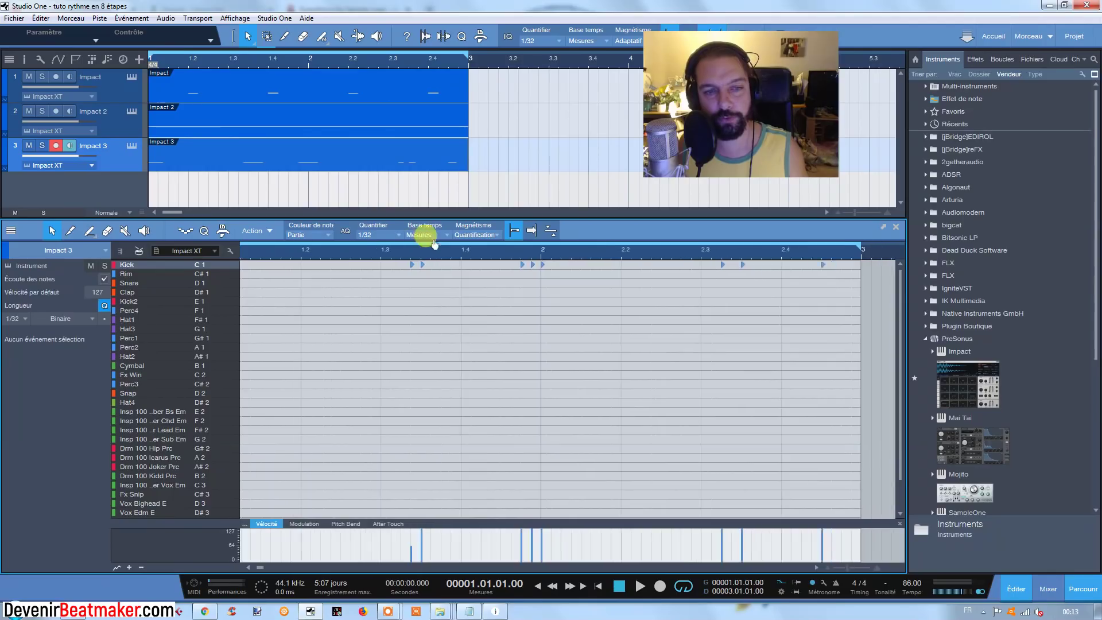
click(642, 587)
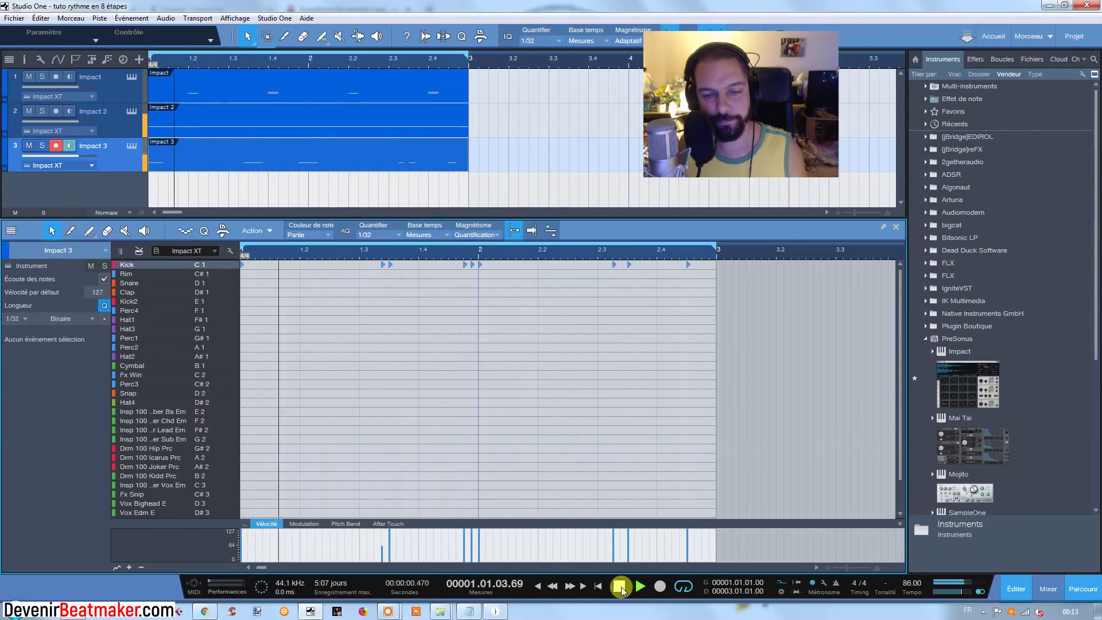
click(620, 587)
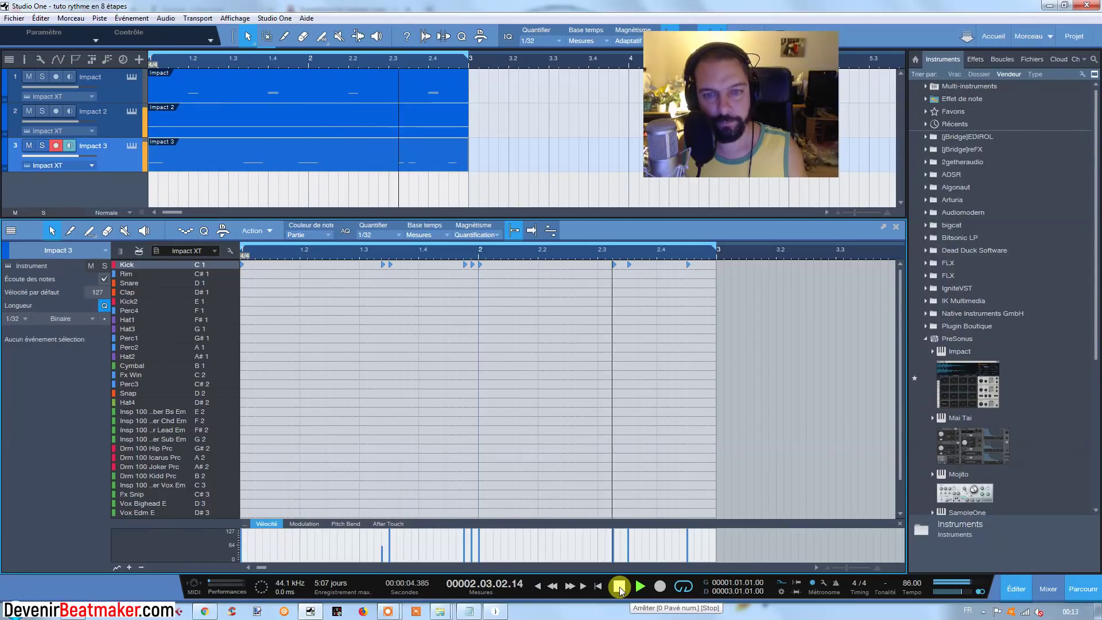
click(620, 587)
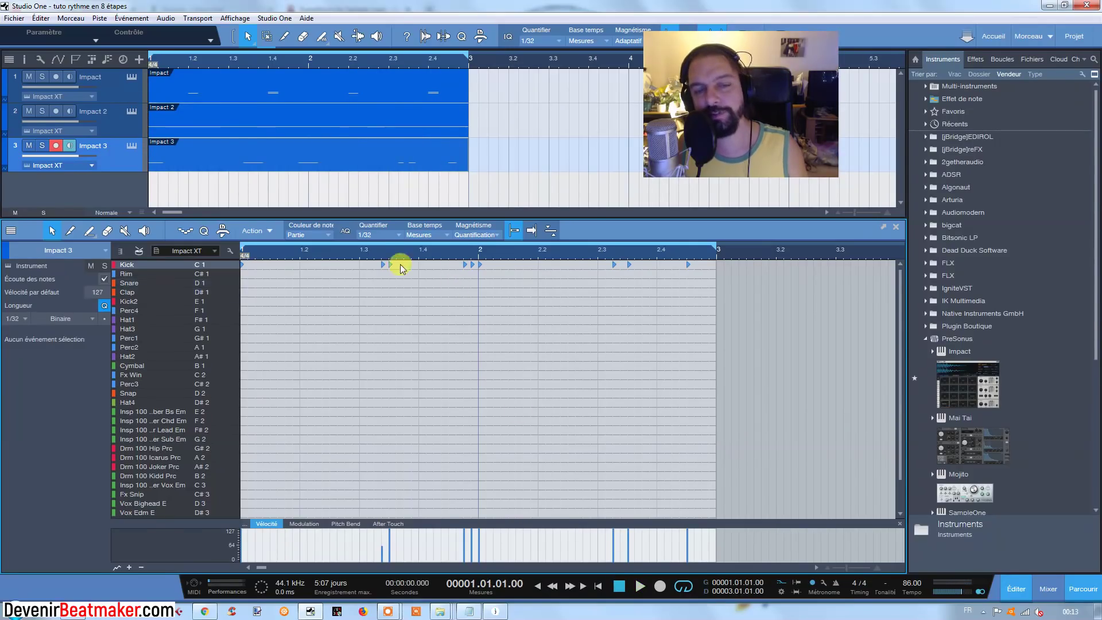
Step: Reduce the velocity of the first of the three kicks leading into bar 2 to 61
drag(440, 269, 463, 271)
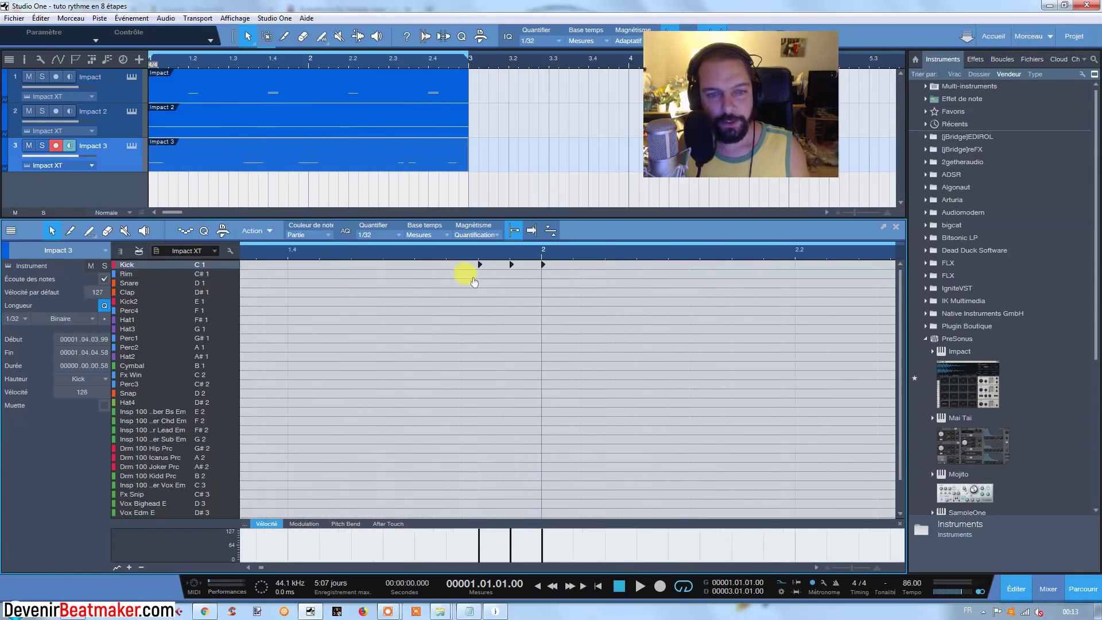
click(485, 539)
click(478, 546)
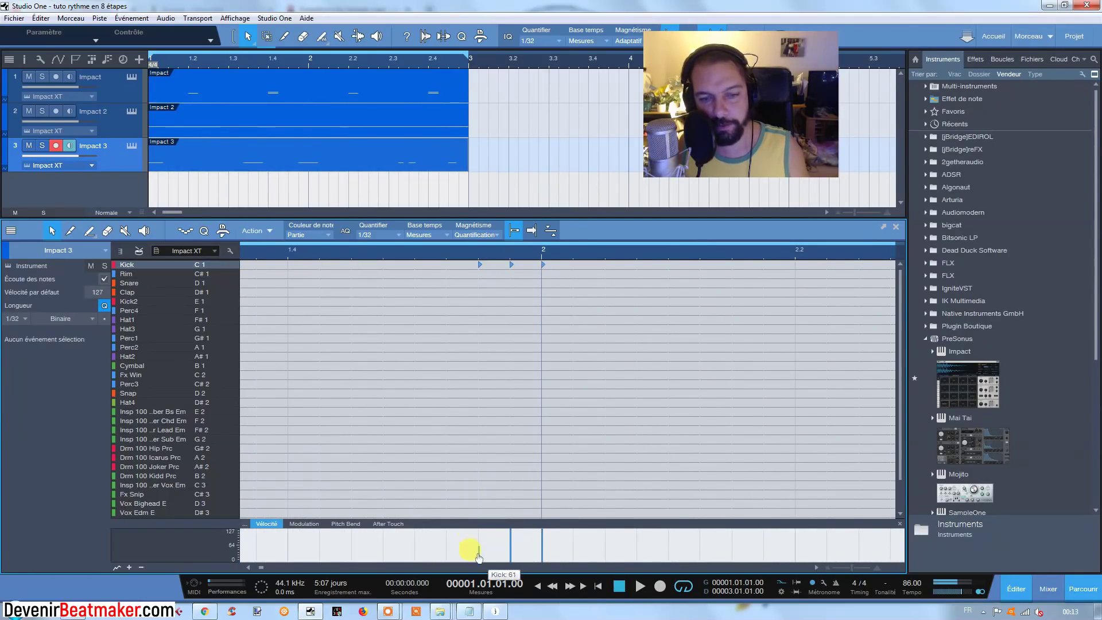
Step: Lower the velocity of the middle of the three kicks leading into bar 2 to about two thirds and audition the loop
click(510, 540)
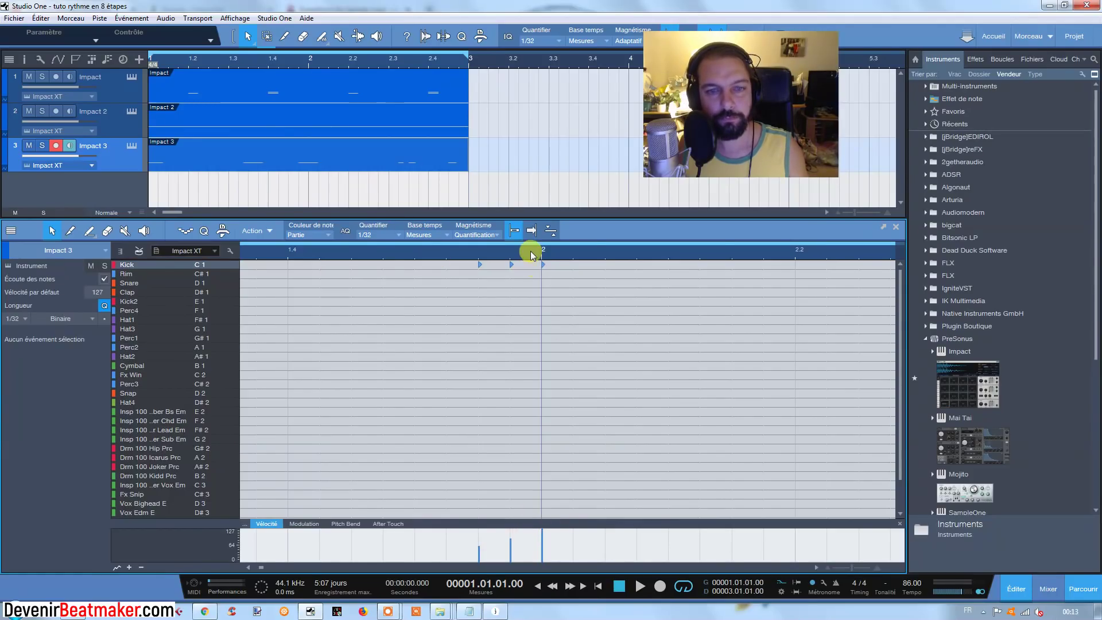
drag(531, 251, 534, 224)
click(641, 586)
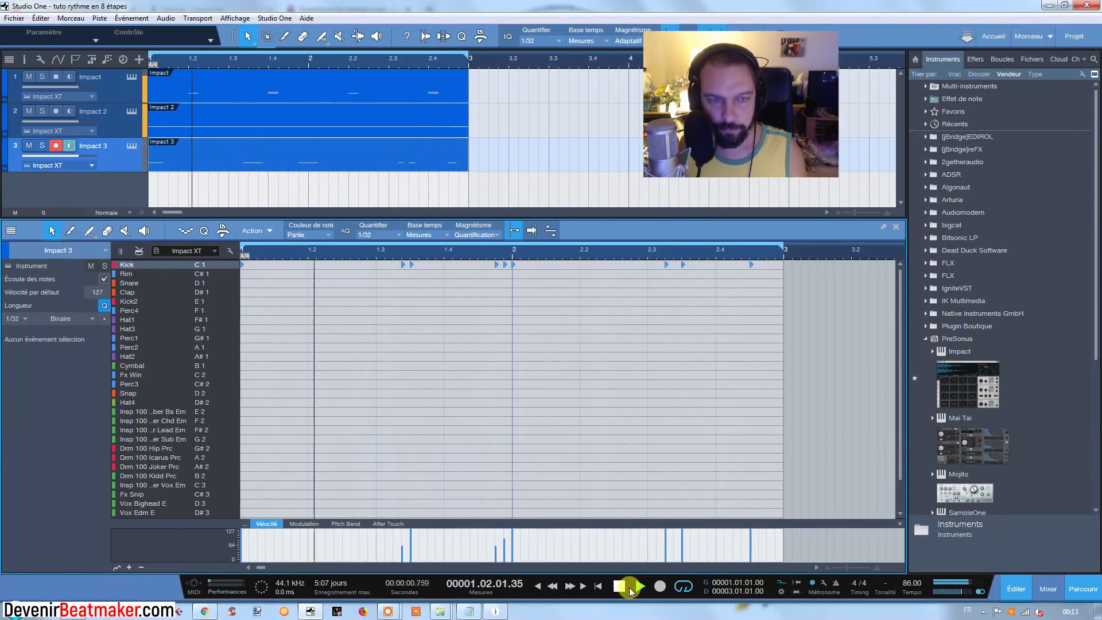
click(630, 588)
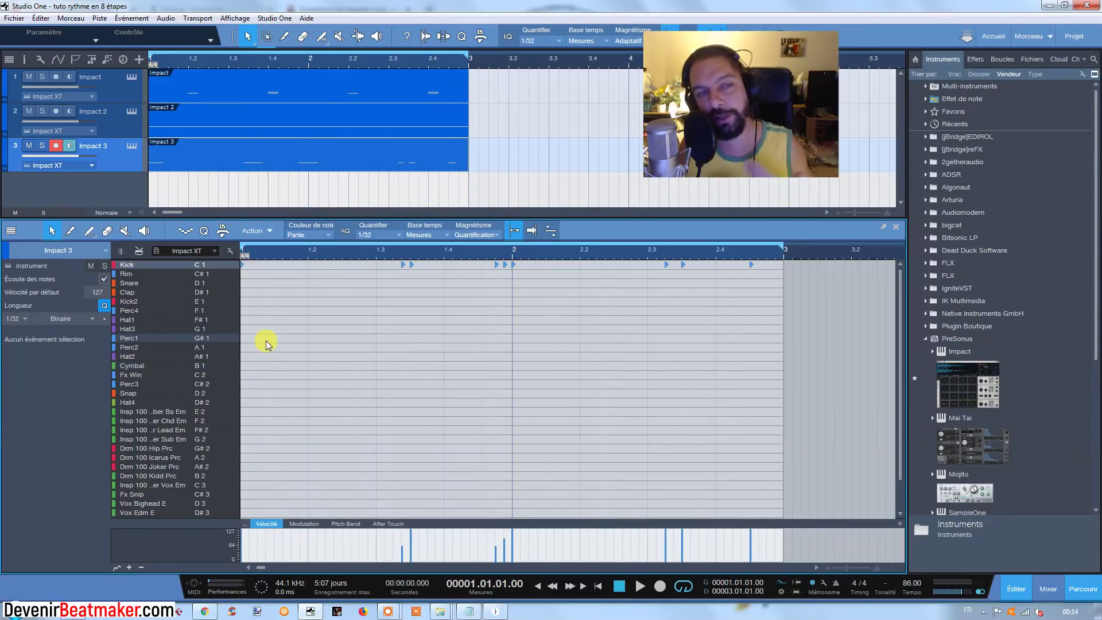
Step: Lower the velocities of the Hat1 notes in beats 1 and 2 of bar 1 of the Impact 2 part by varying amounts
click(247, 122)
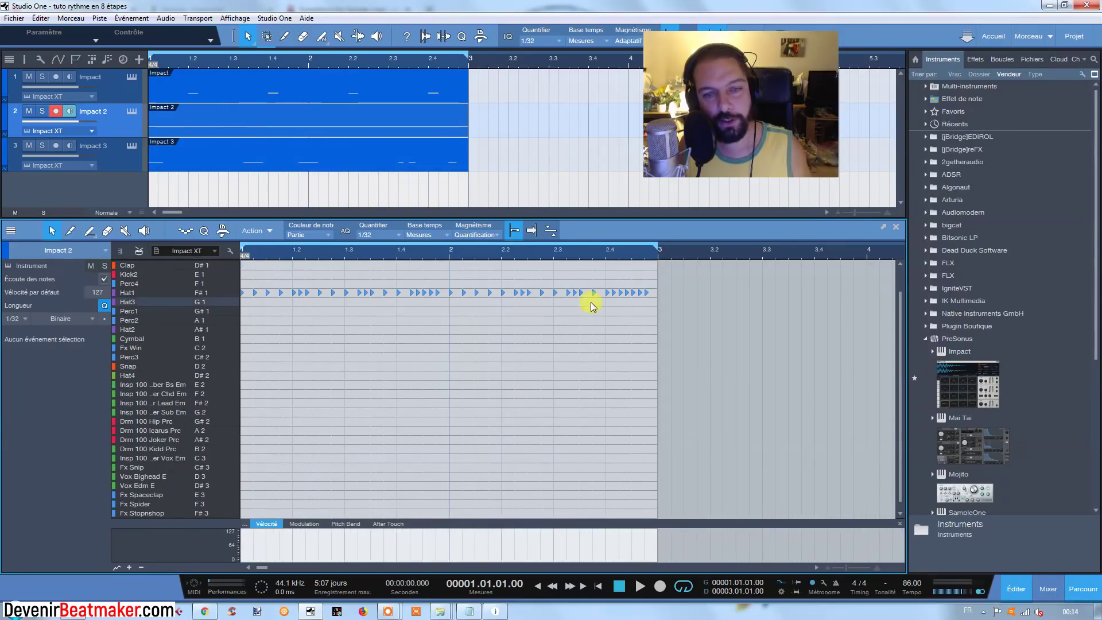
drag(660, 284, 184, 325)
click(287, 495)
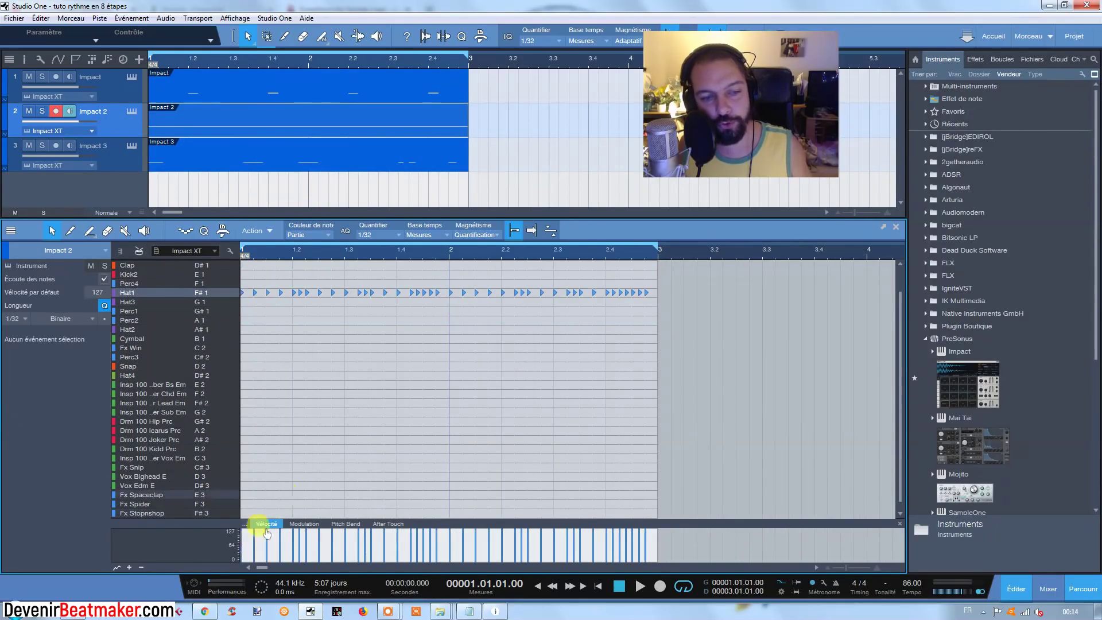
mouse_move(267, 539)
mouse_down()
mouse_move(281, 550)
mouse_move(348, 547)
mouse_move(339, 541)
mouse_up()
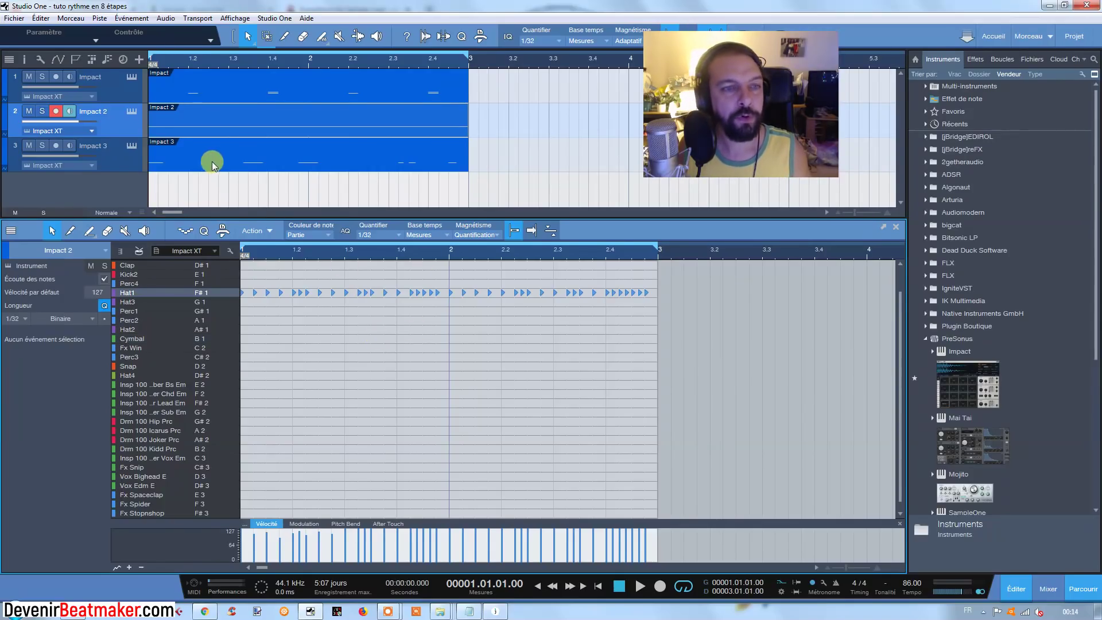
Step: Turn off snapping in the Impact 3 part and nudge the first kick of the pair in beat 3 of bar 1 to 1.3.2.50
click(339, 168)
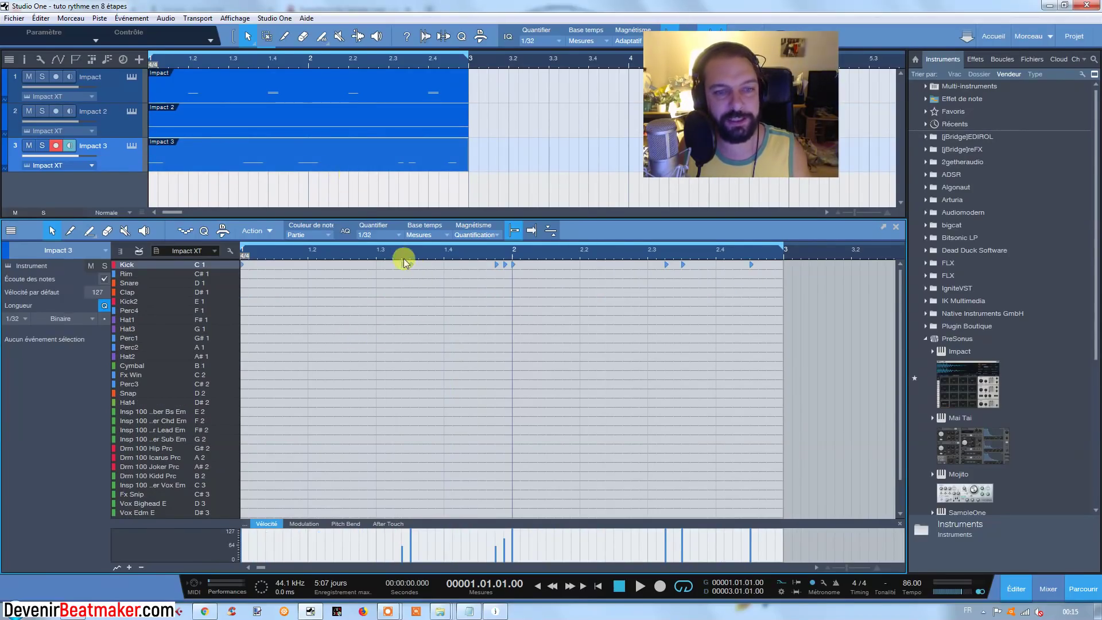
drag(401, 256, 422, 322)
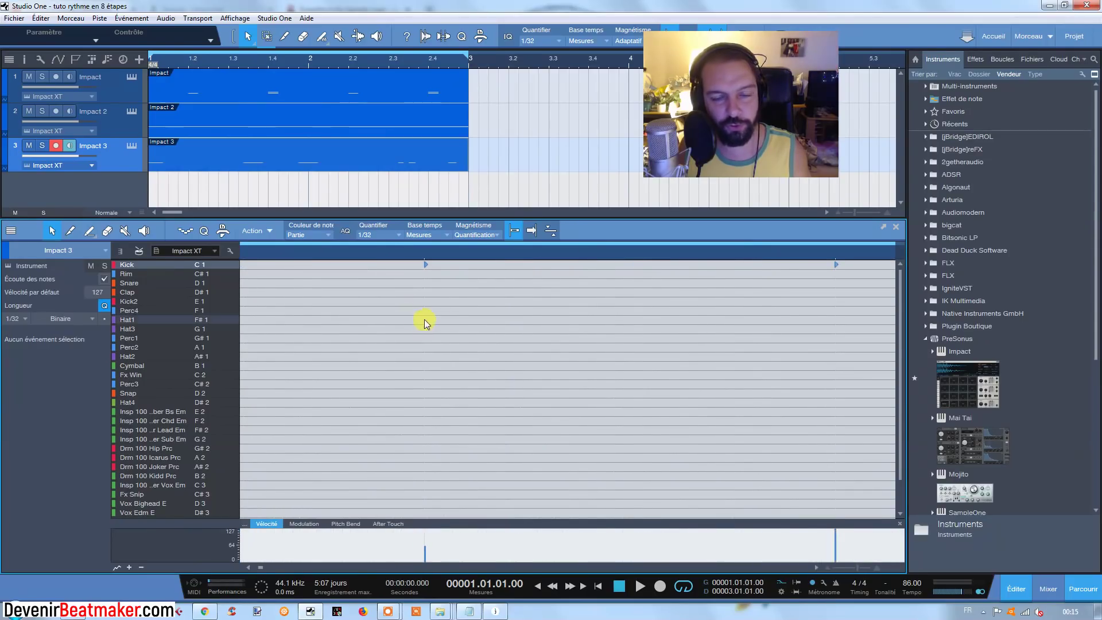
click(515, 232)
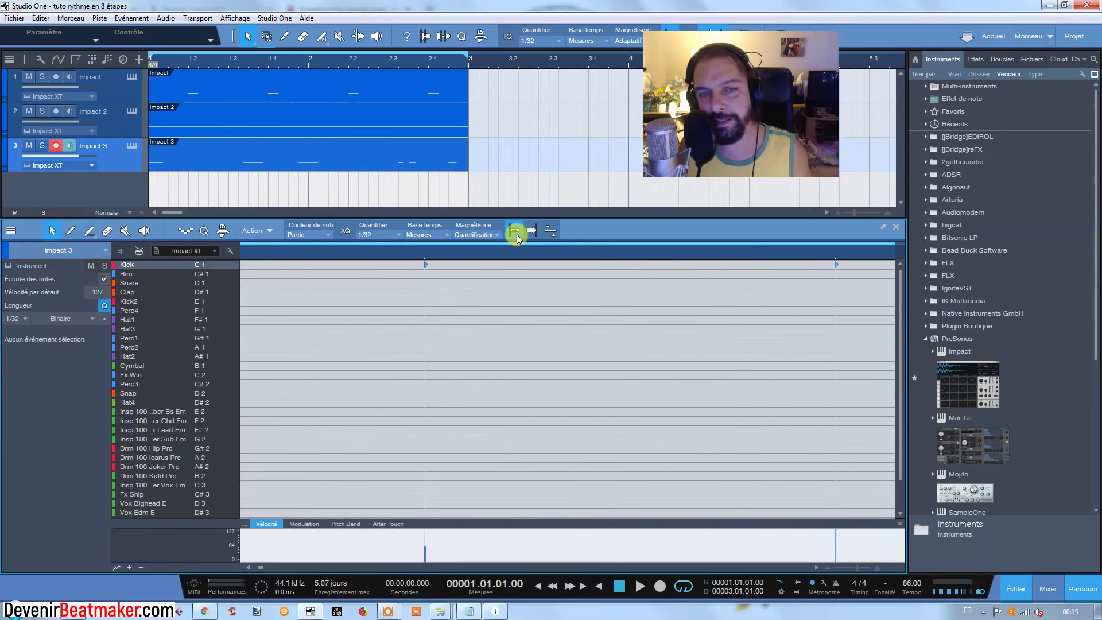
click(426, 264)
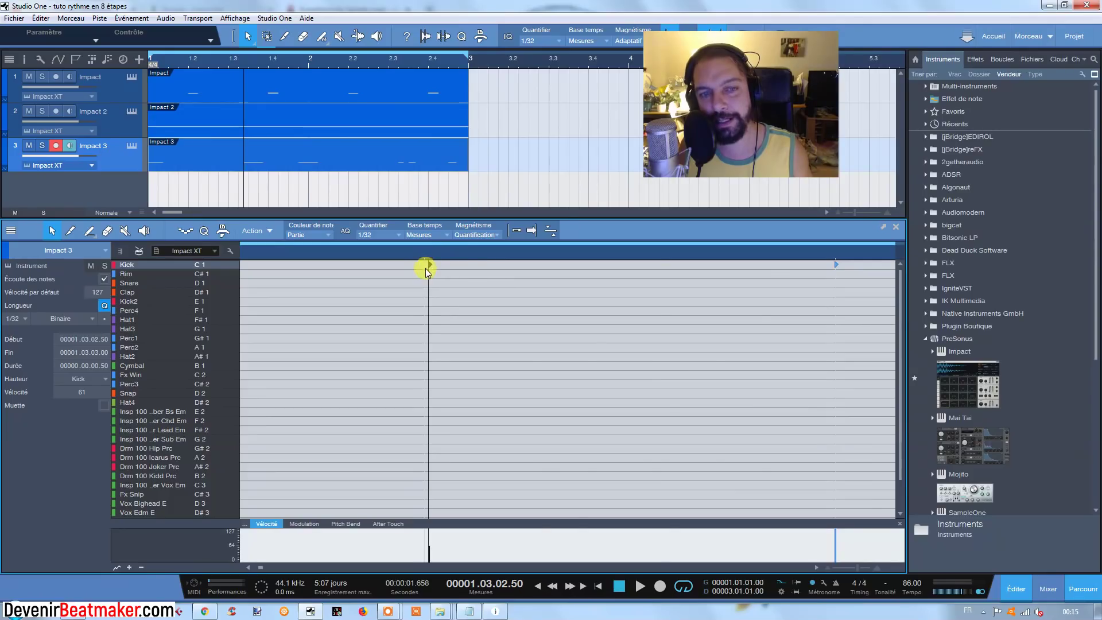
key(w)
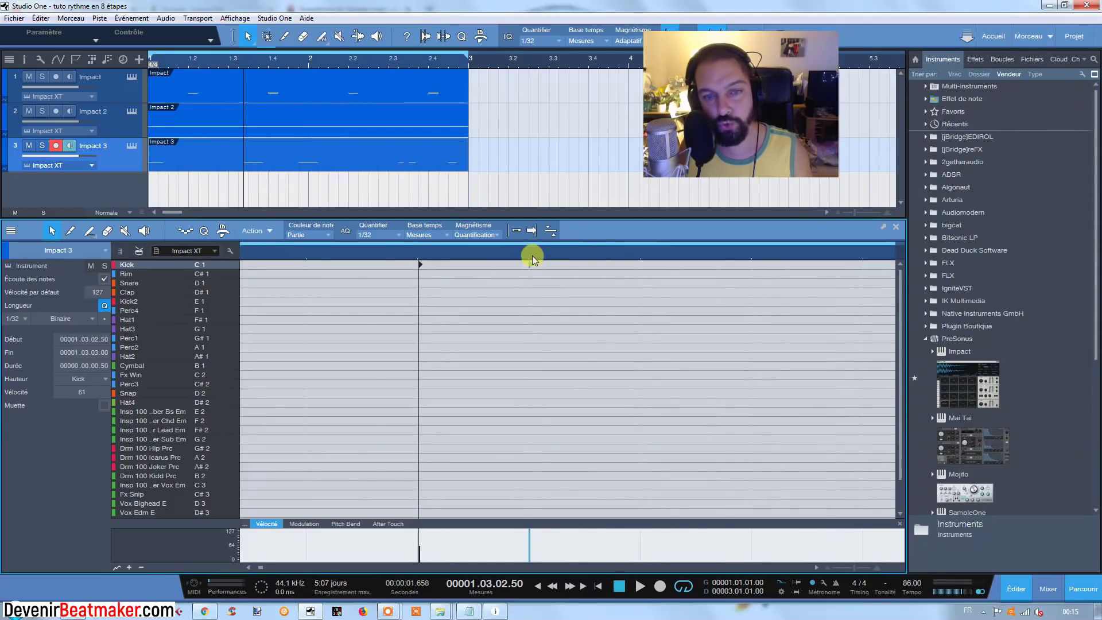
Step: Nudge the second kick of the pair in beat 3 of bar 1 slightly early, to 1.3.2.99
key(Delete)
click(525, 266)
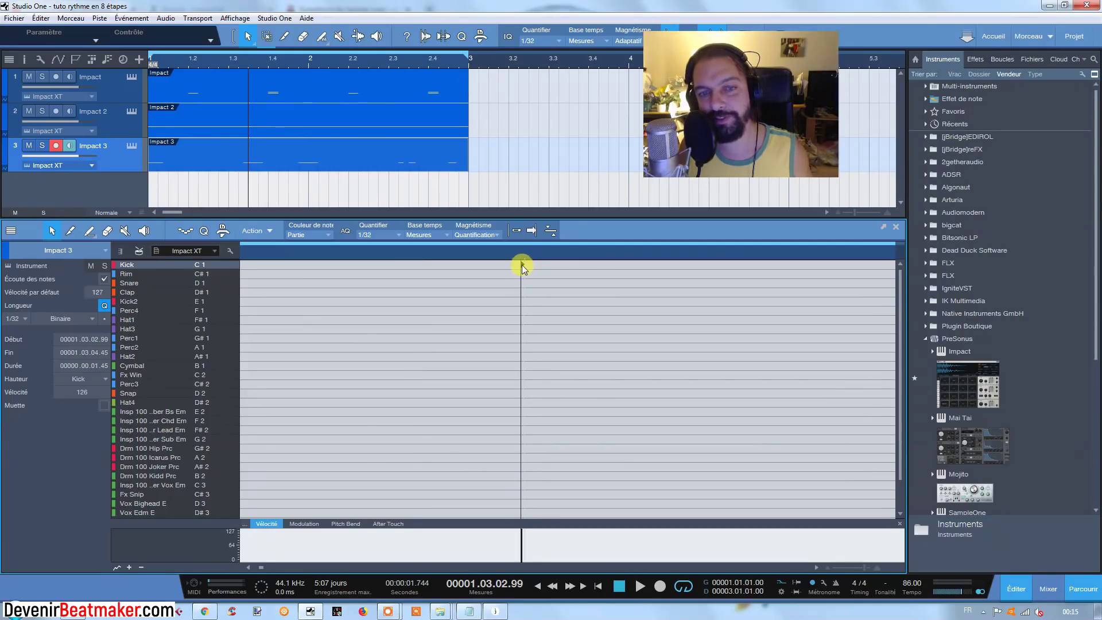
key(w)
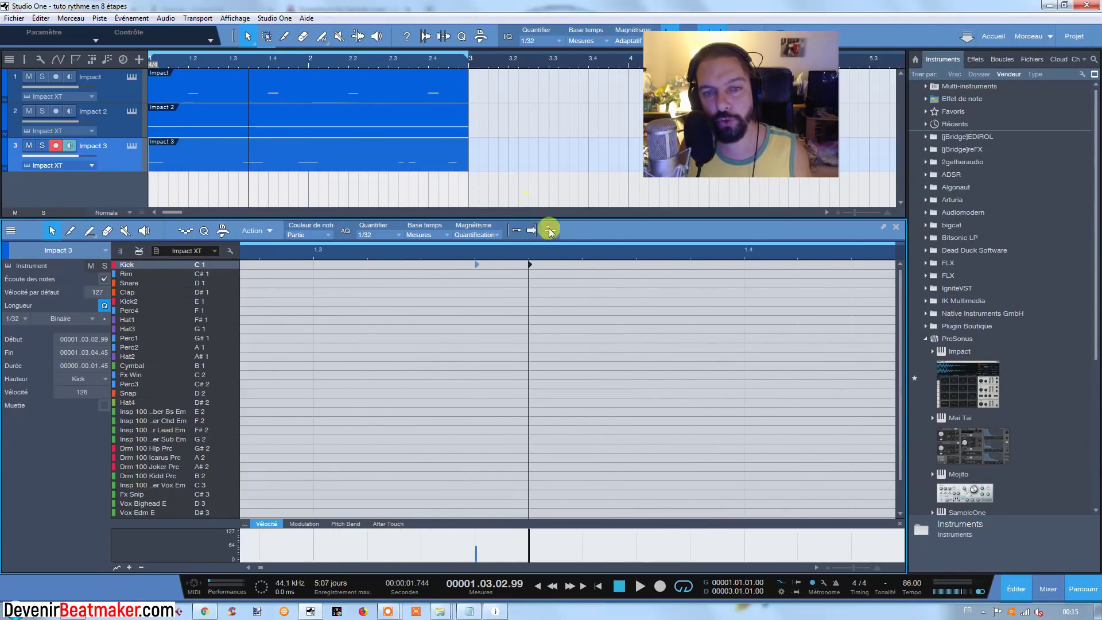
key(w)
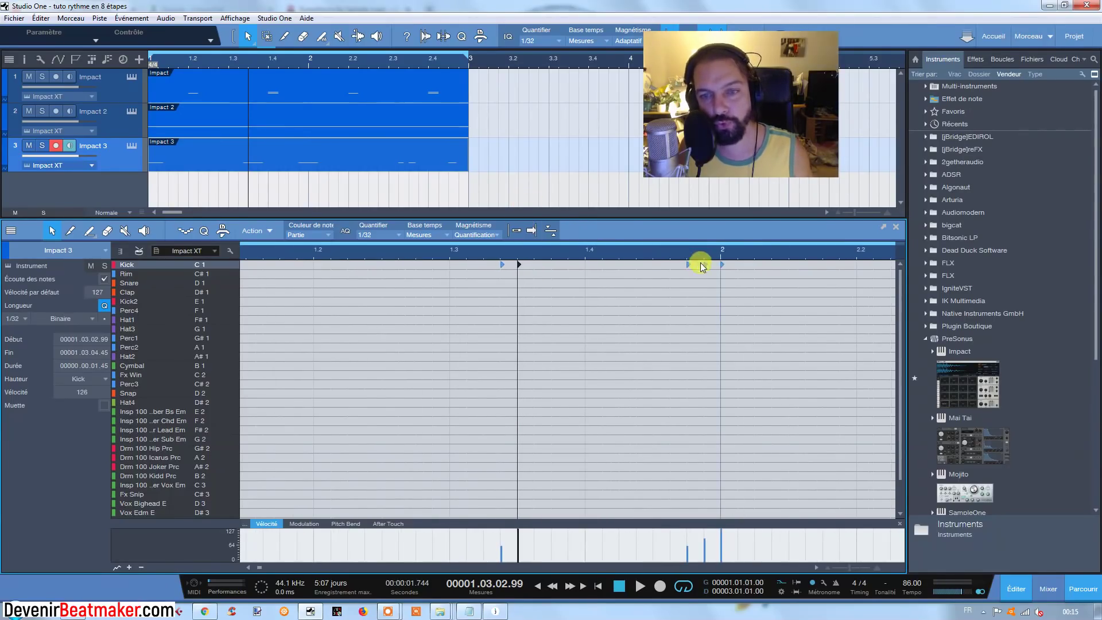
Step: Nudge the three kicks leading into bar 2 slightly off the grid, placing the last at 2.1.1.01, and return to the start
key(e)
click(661, 266)
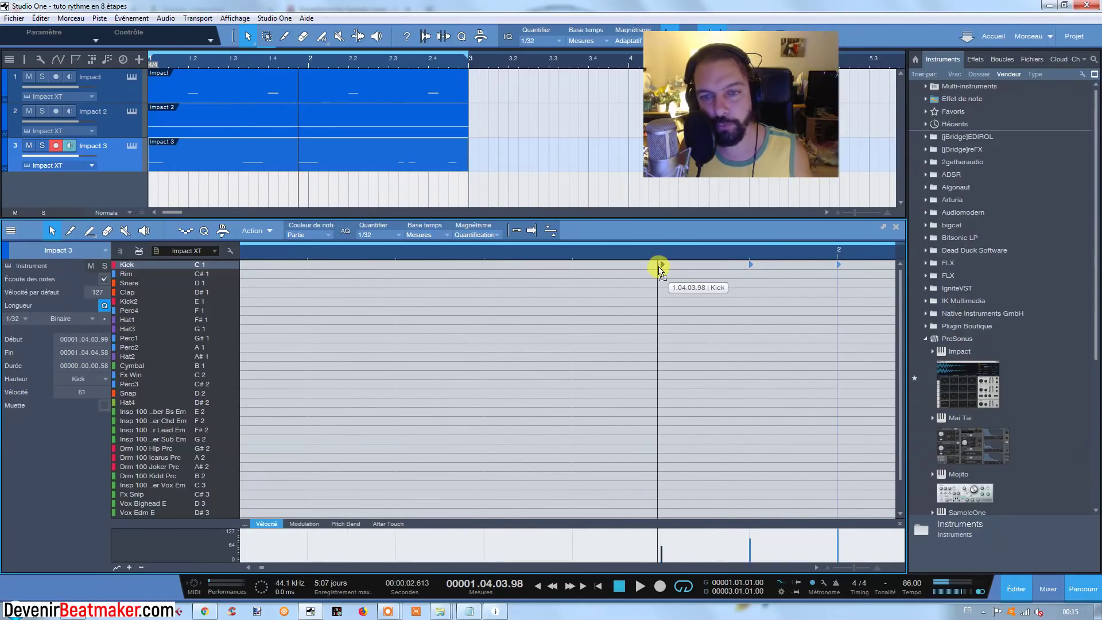
click(752, 266)
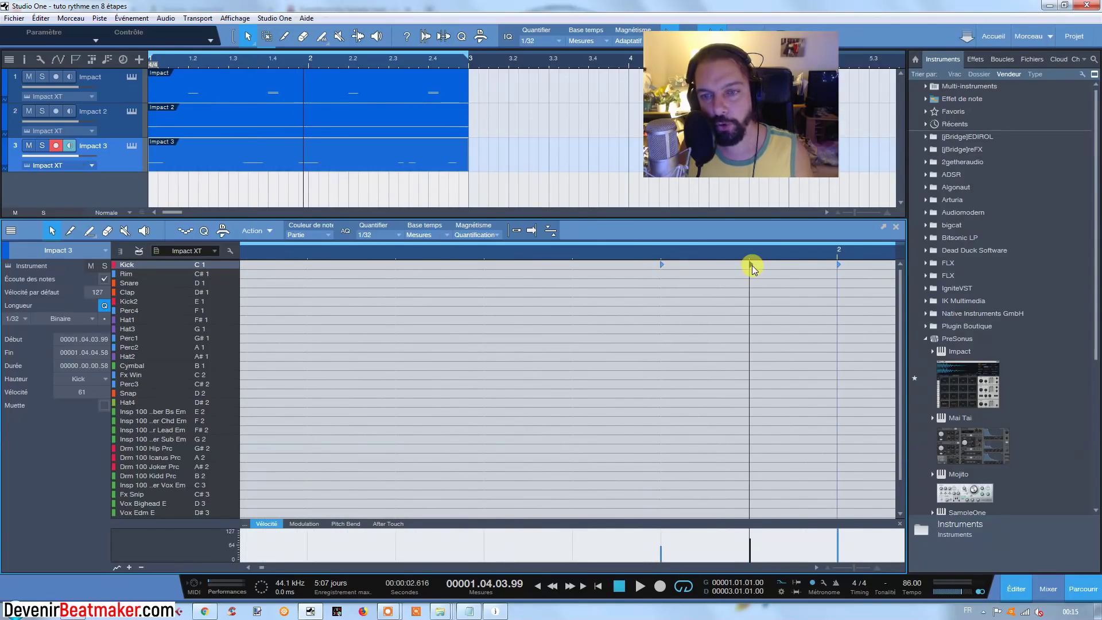
click(753, 267)
drag(754, 270, 754, 268)
click(839, 266)
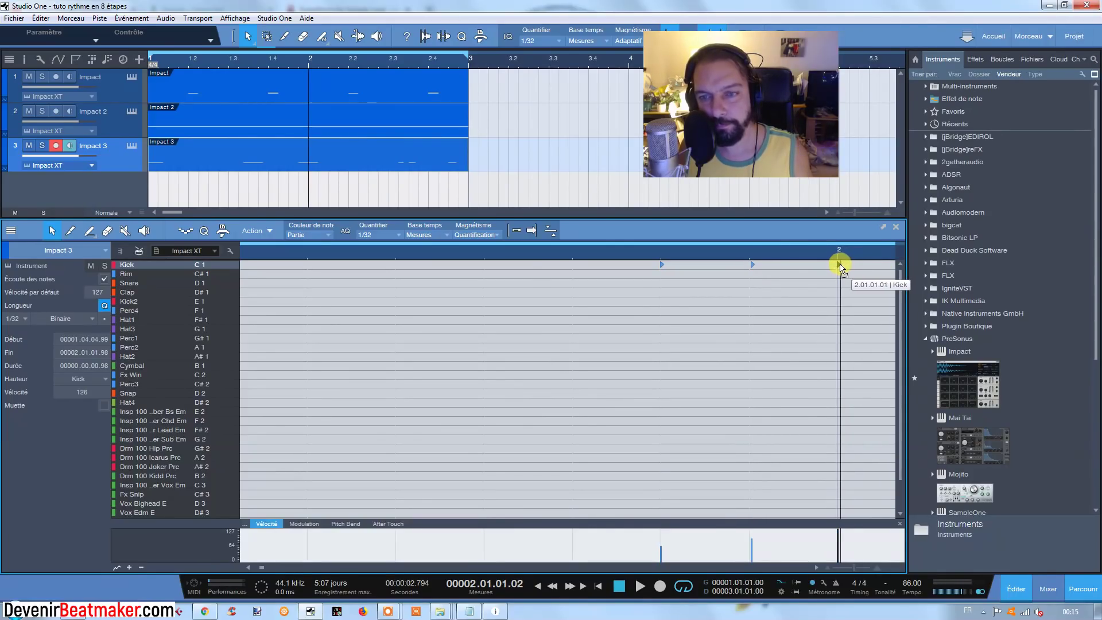
drag(840, 265, 840, 265)
scroll(512, 262, down, 3)
scroll(507, 235, down, 5)
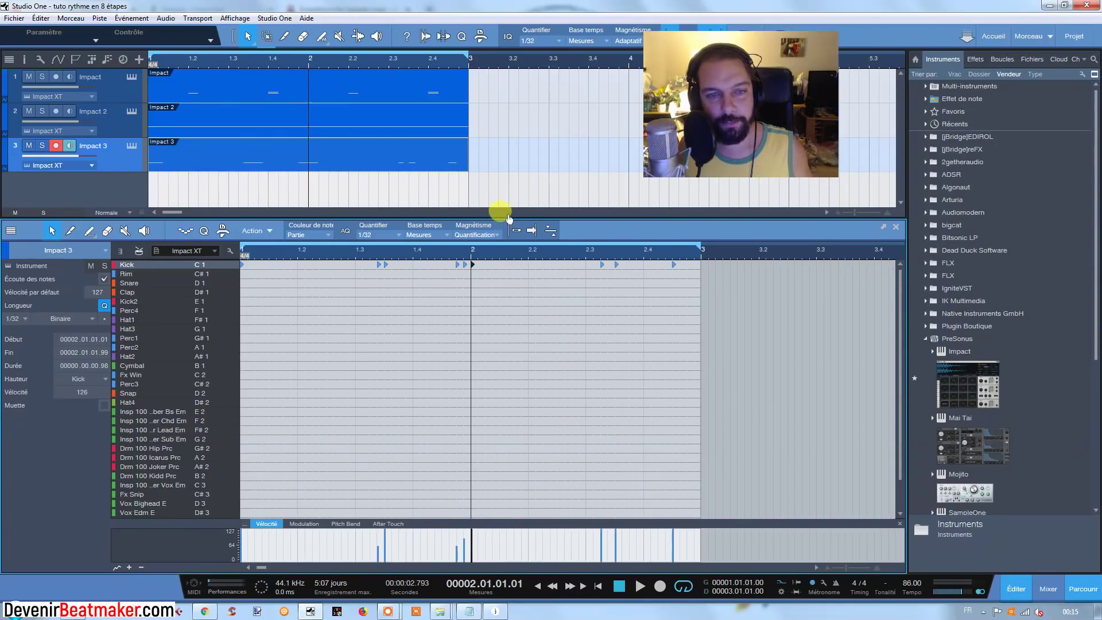
click(538, 587)
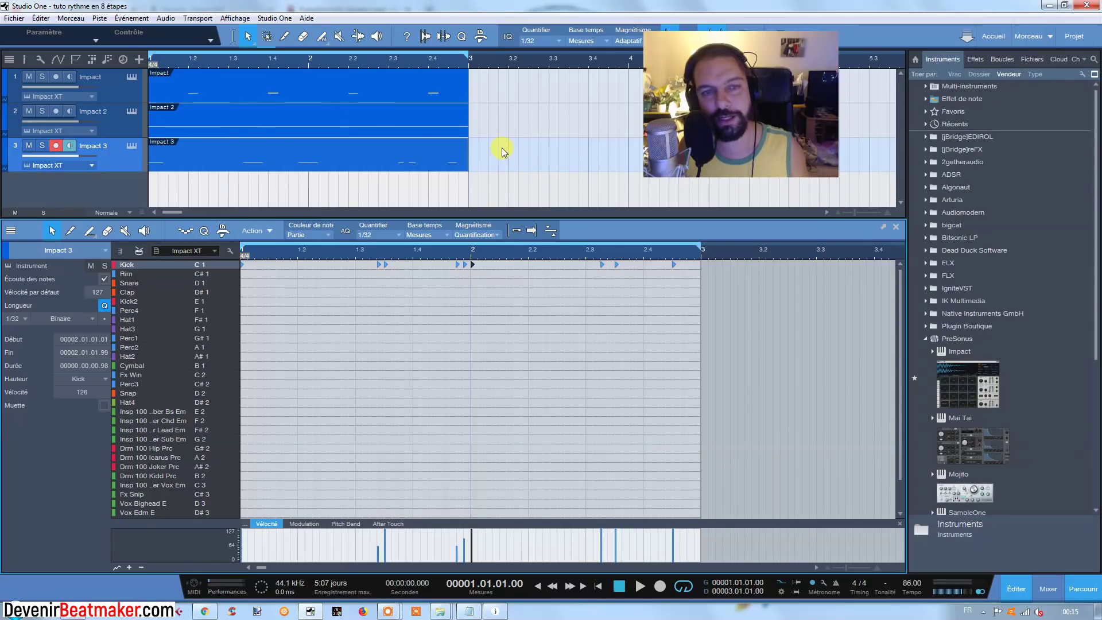
Step: Humanize all notes of the Impact part with a velocity range of -5 to 5 and note starts of -0.00.25 to 0.00.25, and play back the loop
drag(505, 118, 217, 85)
drag(267, 96, 300, 84)
click(636, 278)
drag(636, 278, 185, 337)
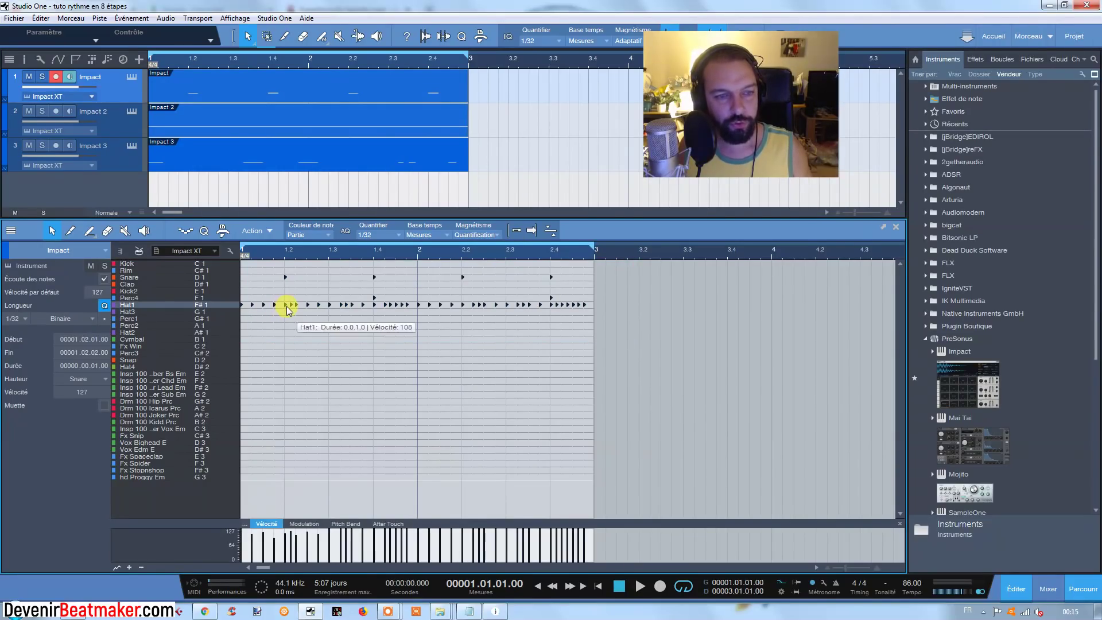
right_click(288, 309)
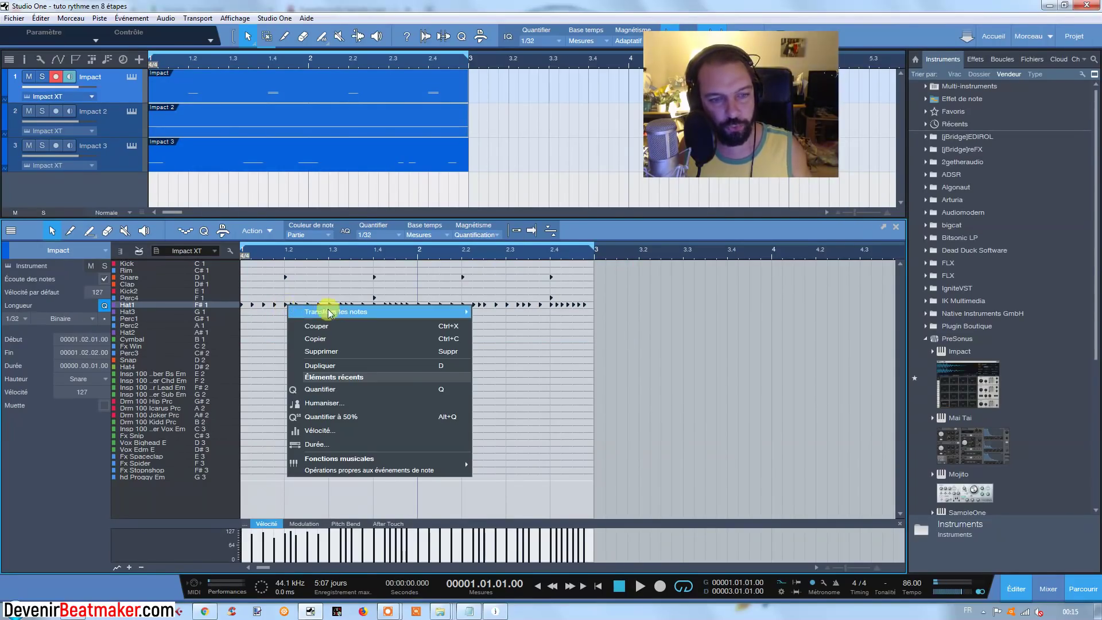
mouse_move(365, 469)
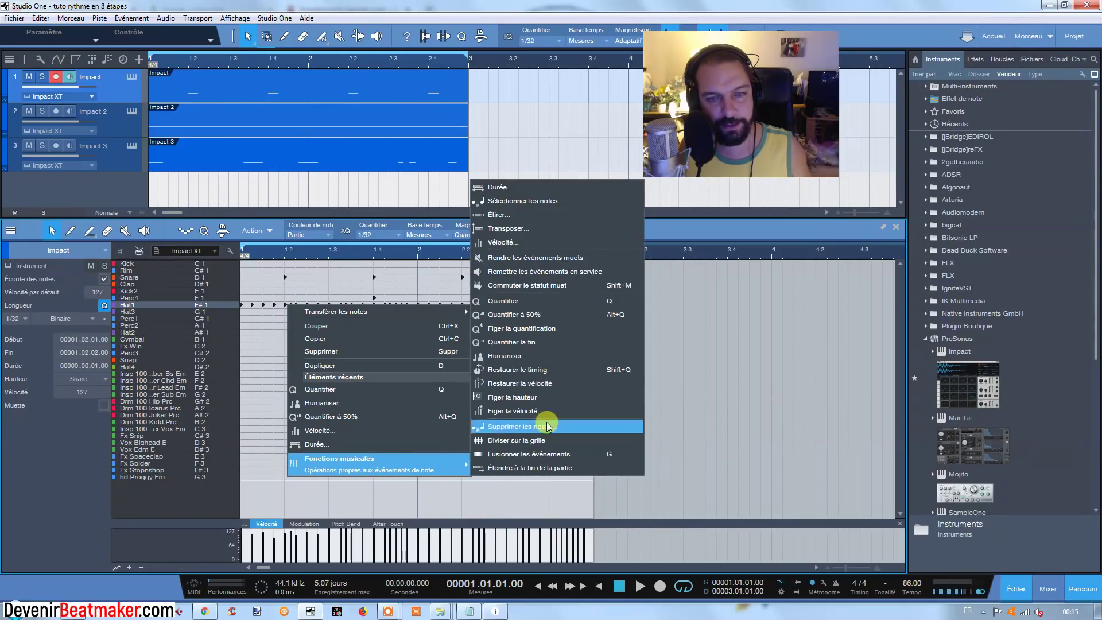
click(519, 357)
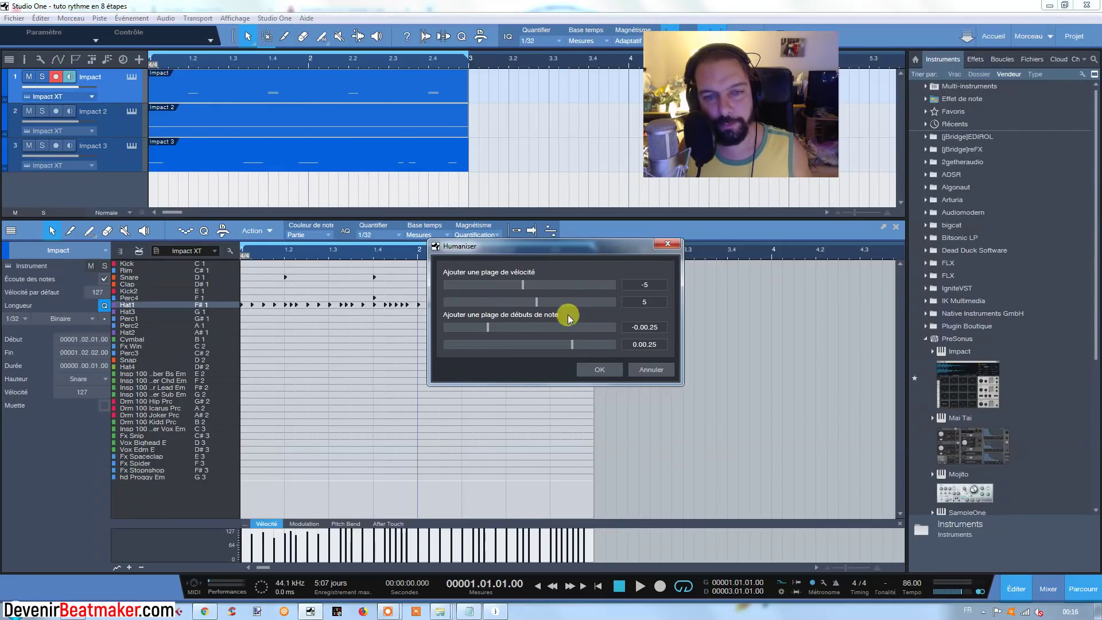
click(605, 370)
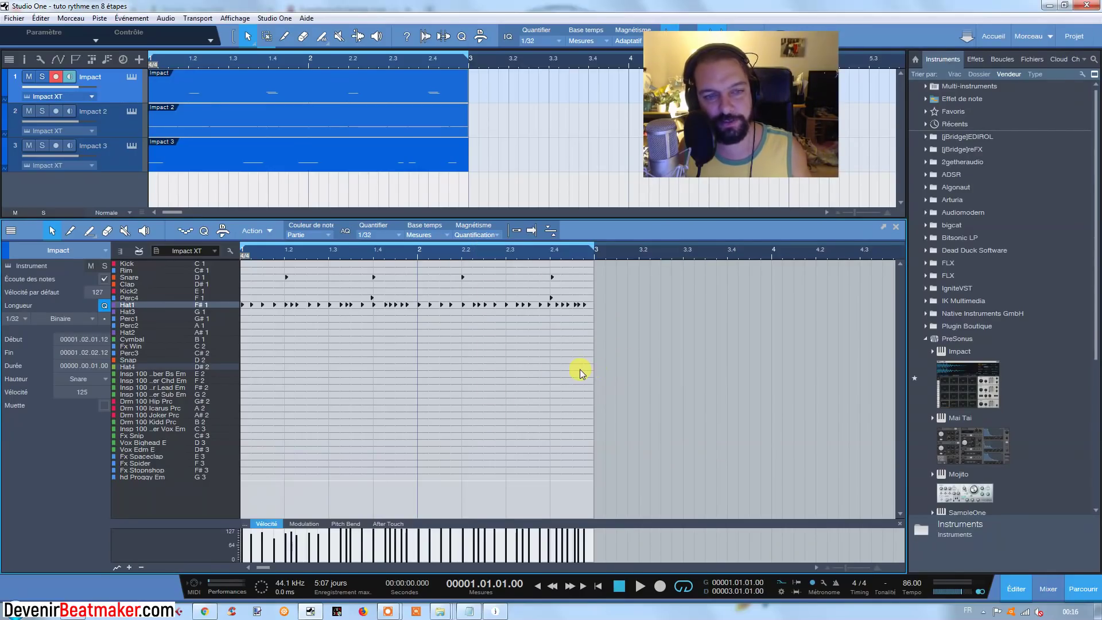
click(580, 369)
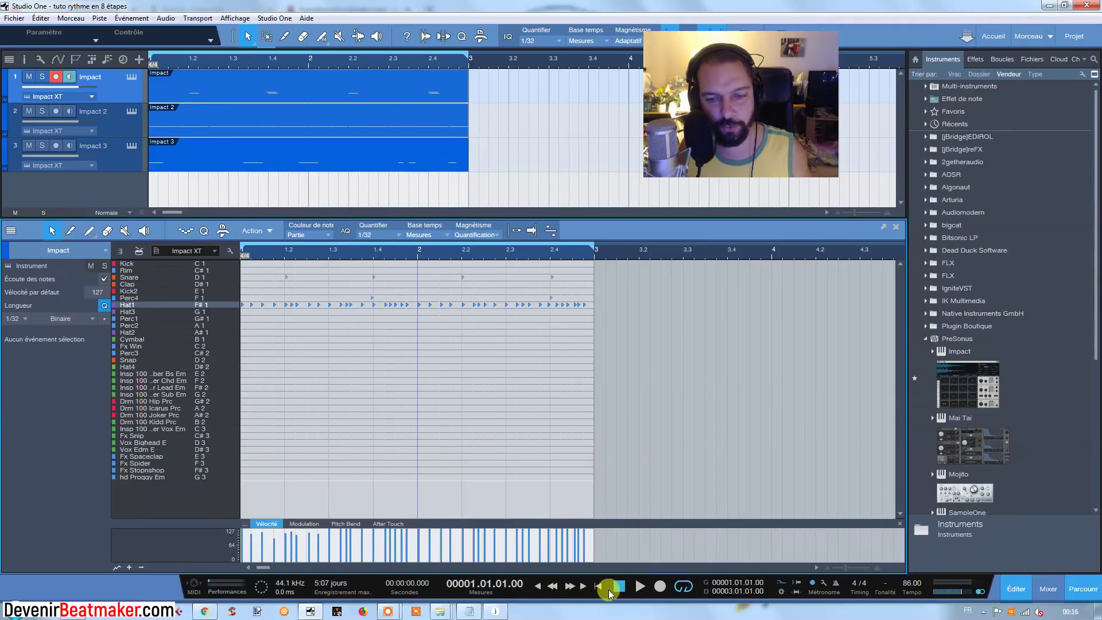
click(640, 586)
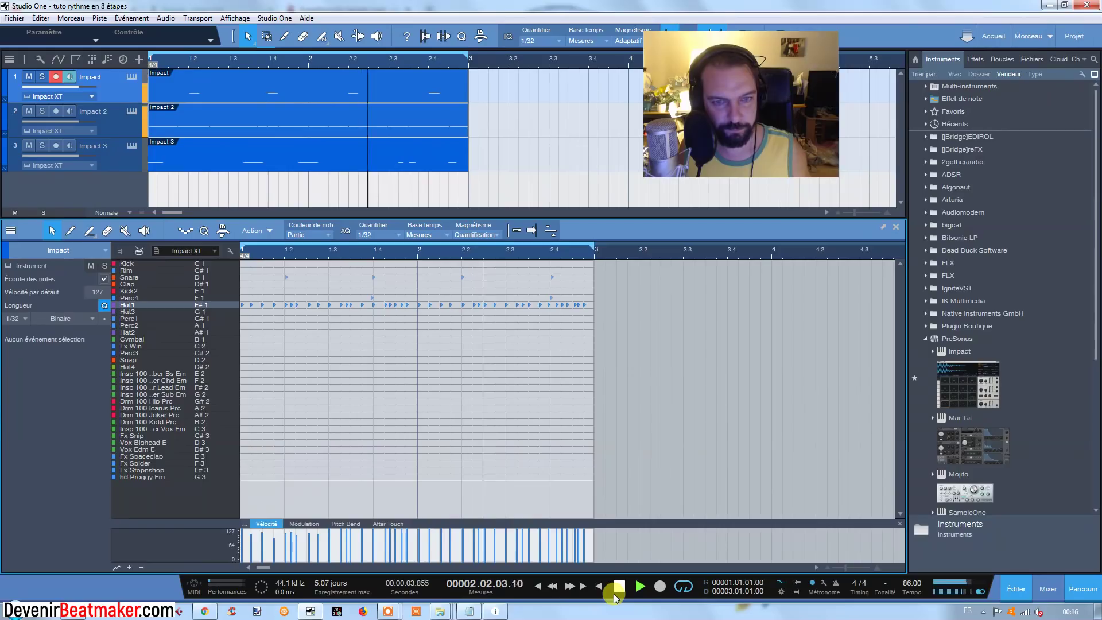
click(618, 588)
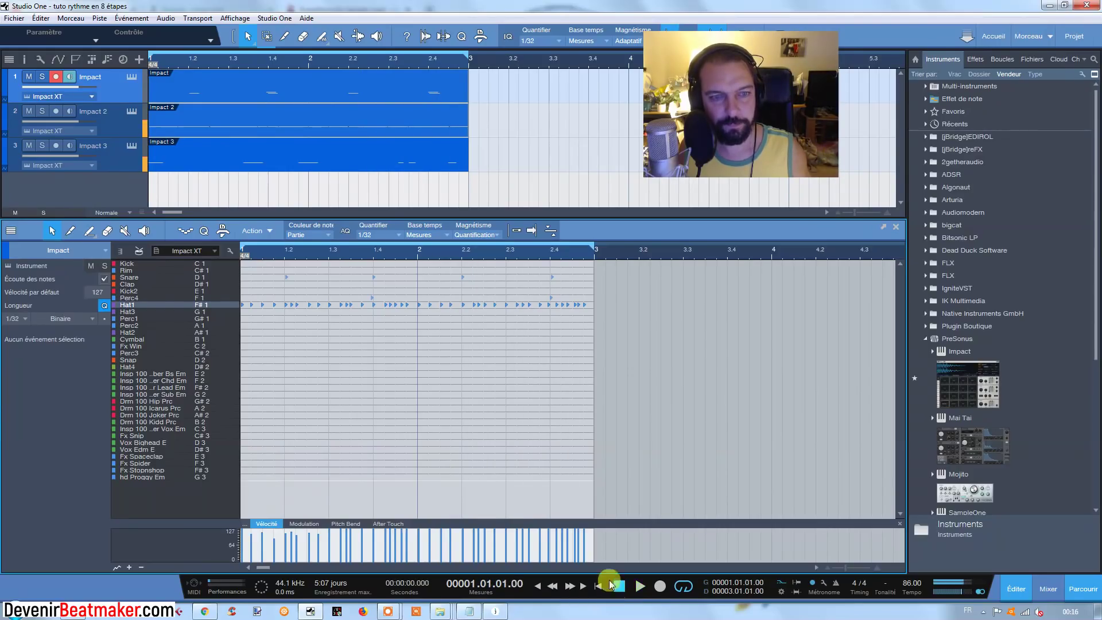
Step: Move the early Perc4 hit before beat 4 of bar 1 to 1.3.4.98 so it lines up with the snare
drag(368, 258, 387, 300)
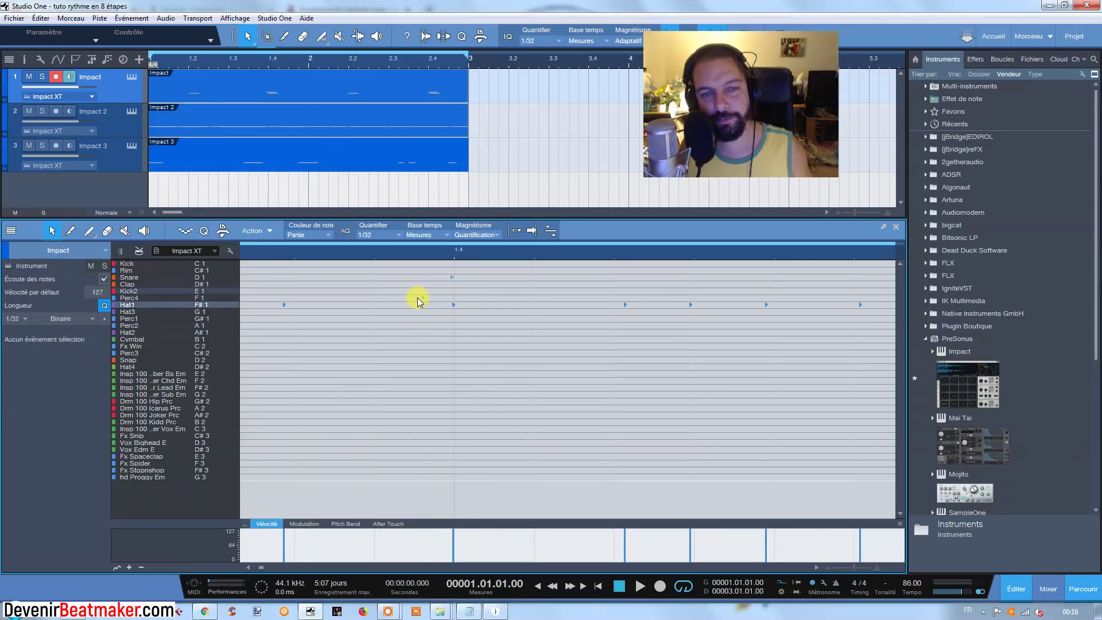
click(452, 276)
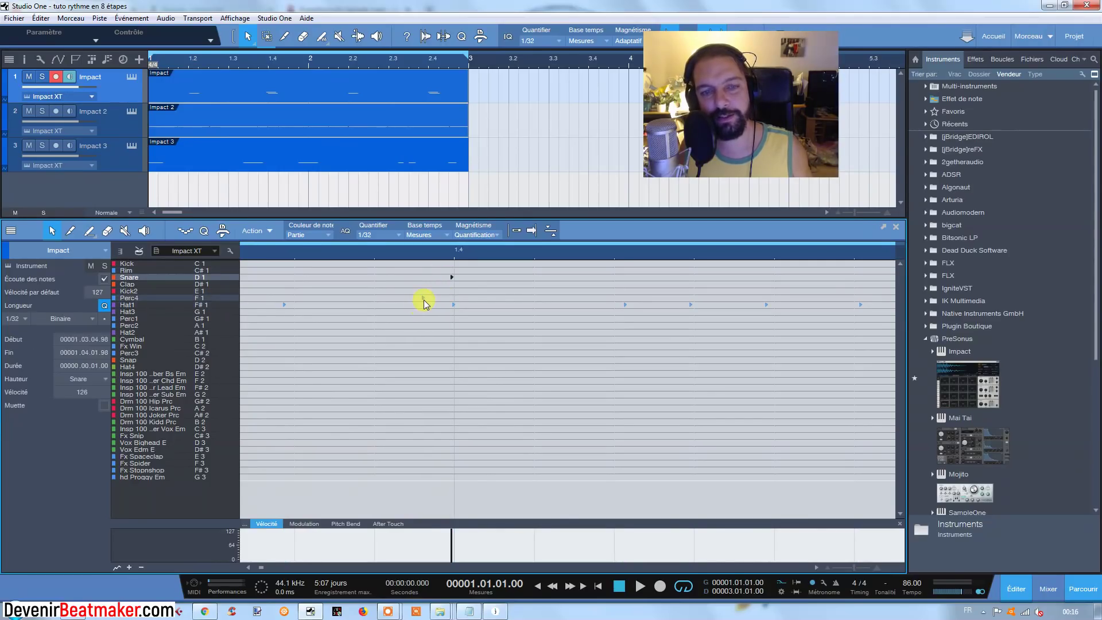
mouse_move(422, 304)
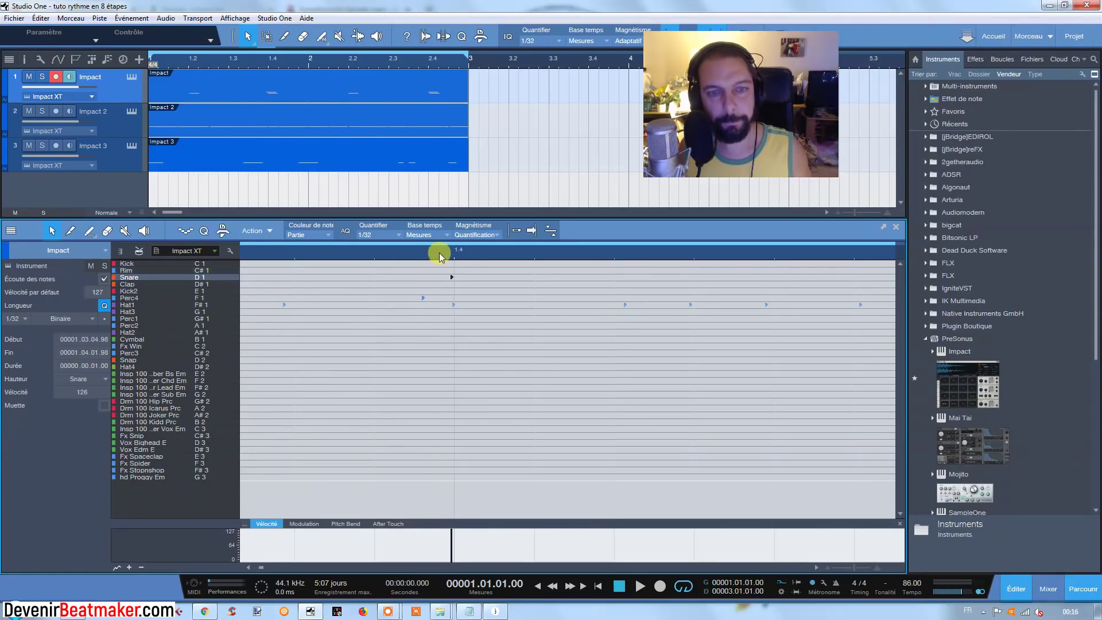
click(440, 252)
click(432, 280)
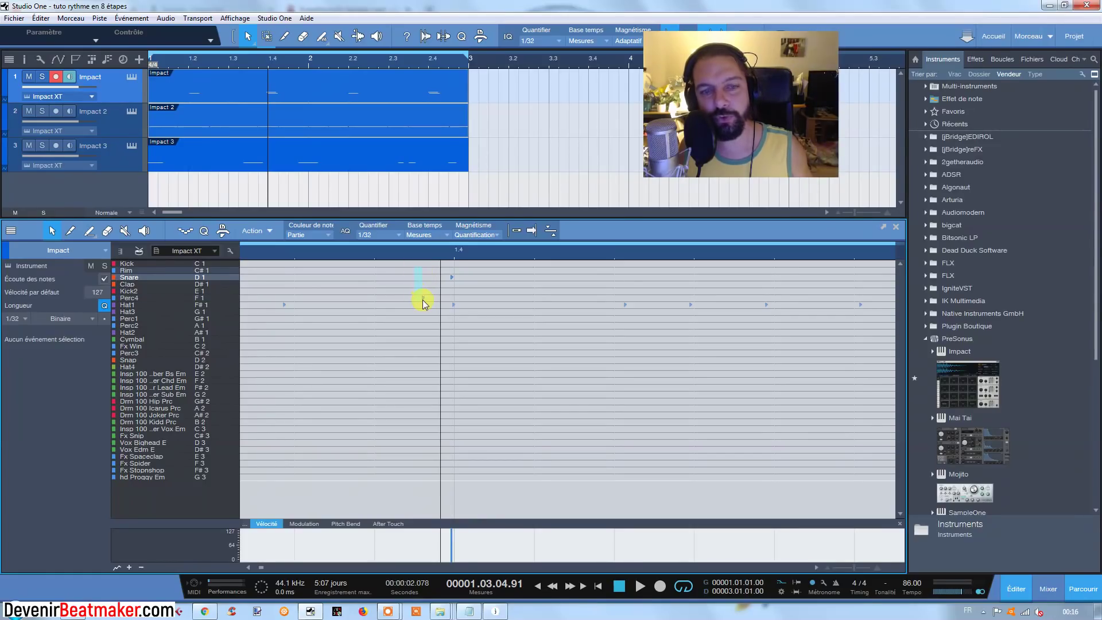
click(423, 298)
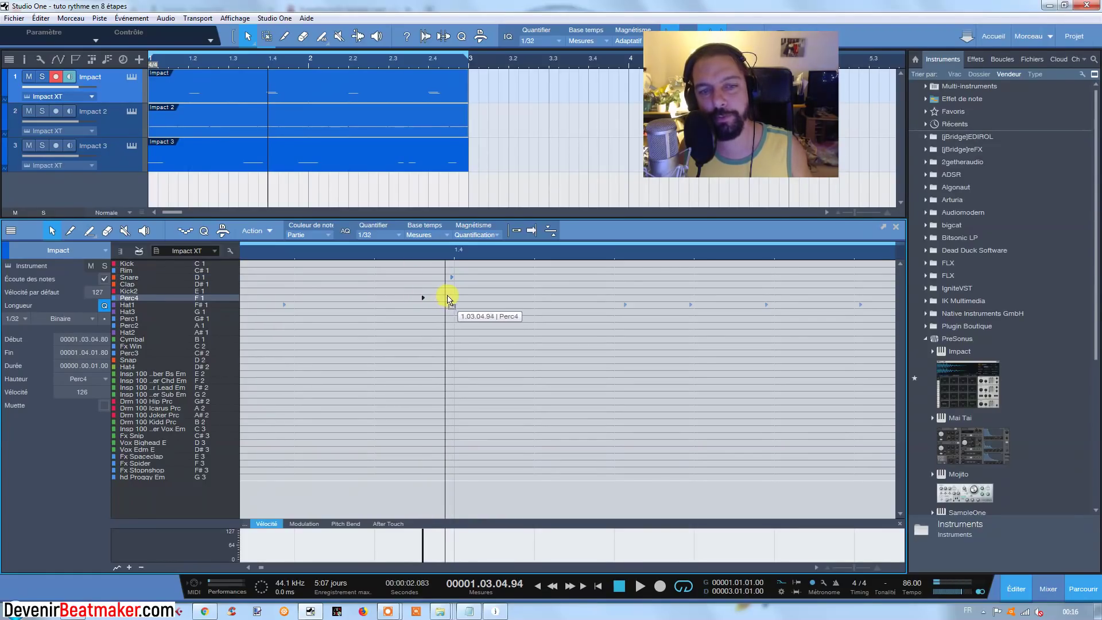
drag(451, 299, 450, 298)
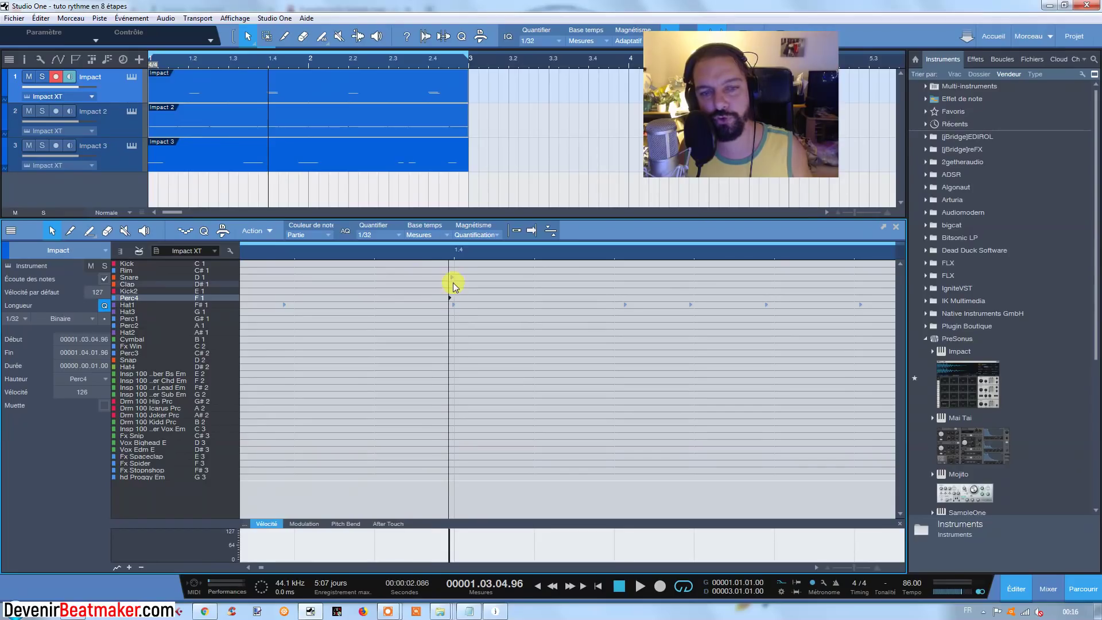
drag(443, 254, 440, 297)
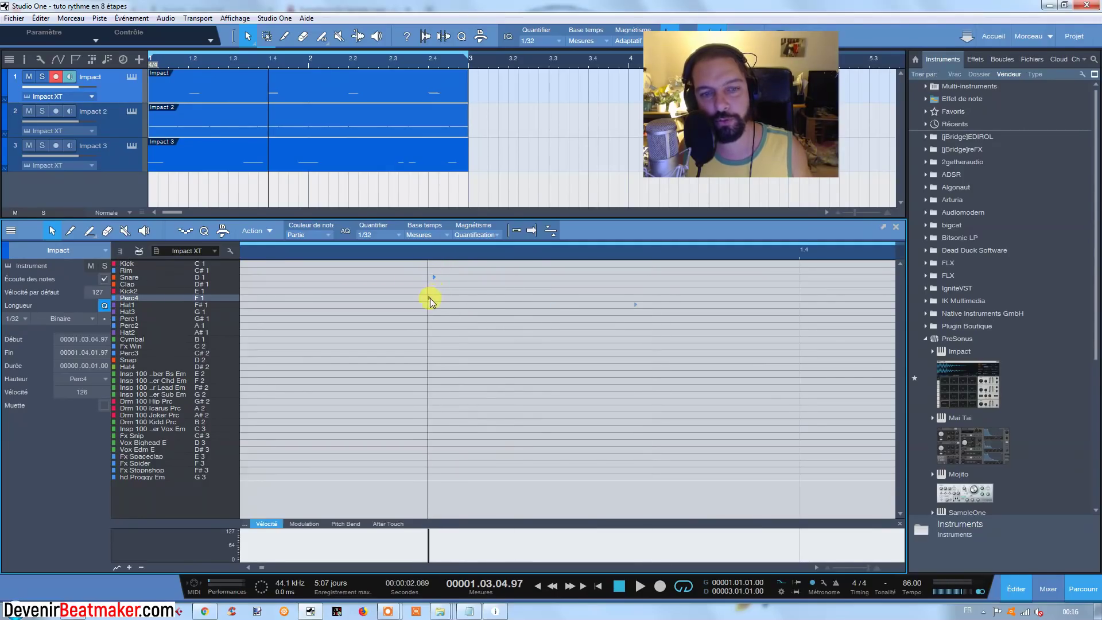
drag(436, 253, 429, 301)
drag(450, 256, 476, 115)
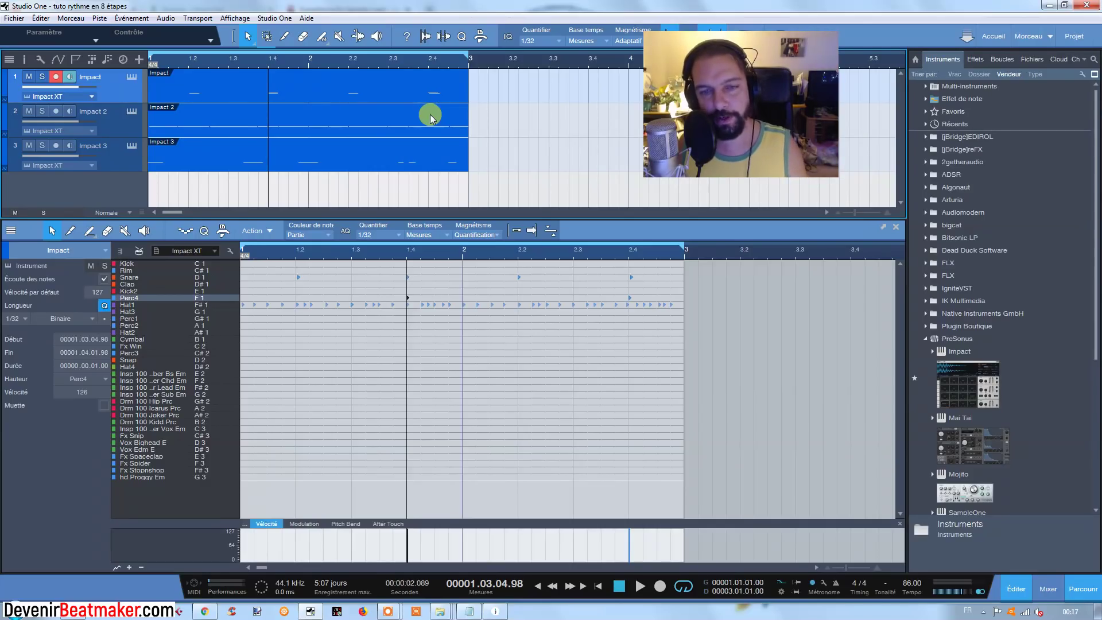
Step: Quantize the Impact part's notes back onto the 1/32 grid, putting the first Perc4 hit exactly on beat 4 of bar 1
key(alt+Left)
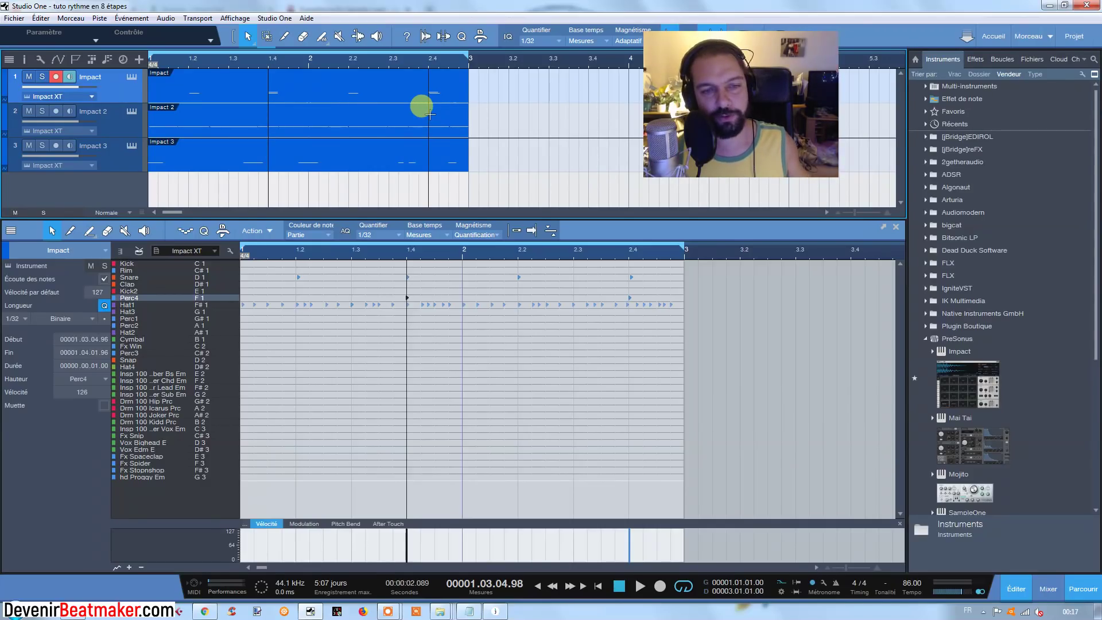
key(q)
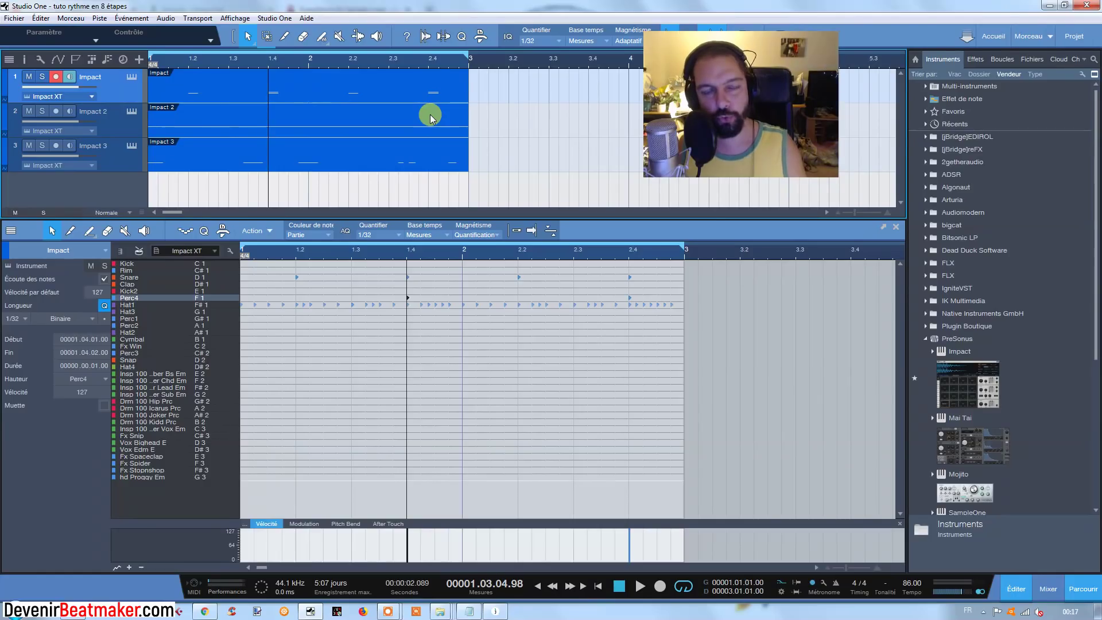
Step: Select all snare, Perc4 and hi-hat notes of the Impact part and set the quantize swing to 25% on the straight 1/32 grid
click(204, 232)
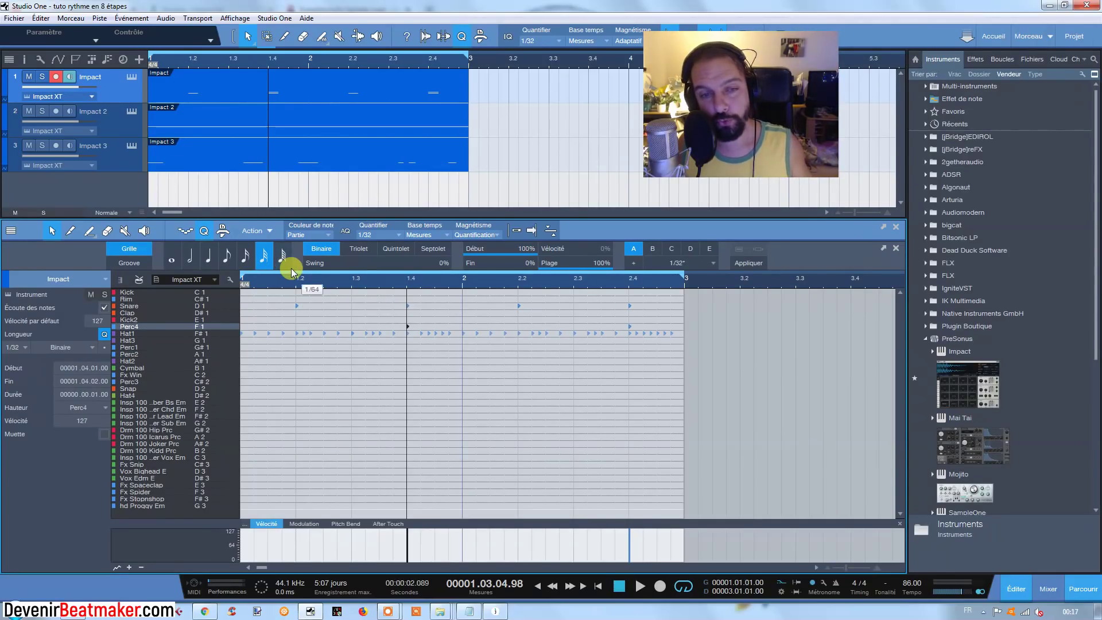
click(420, 353)
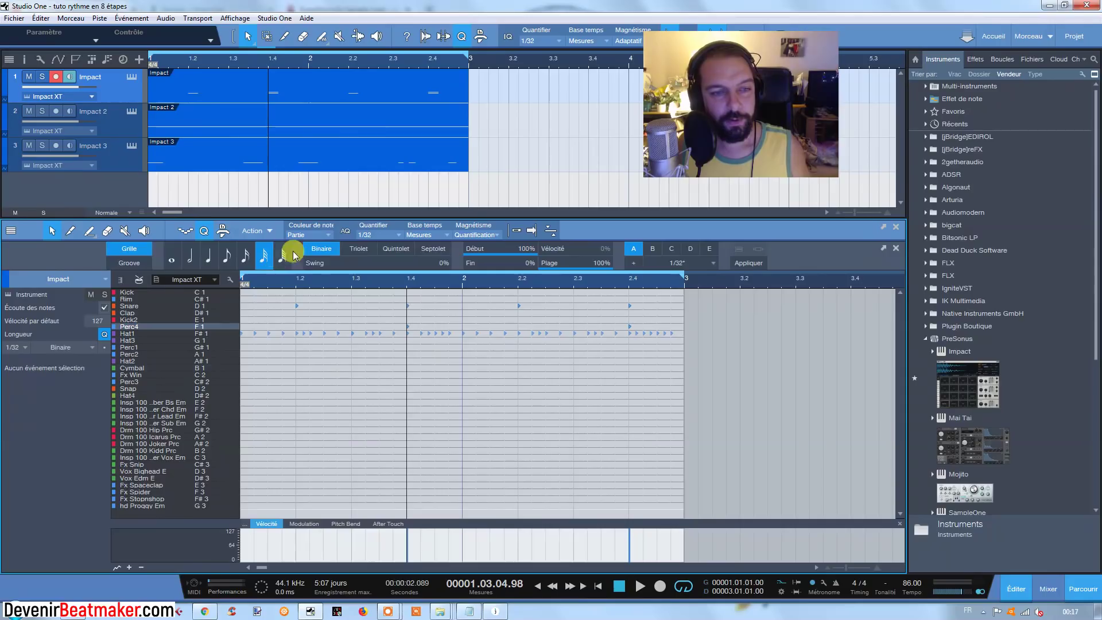
mouse_move(610, 278)
mouse_down()
mouse_move(622, 264)
mouse_move(629, 282)
mouse_up()
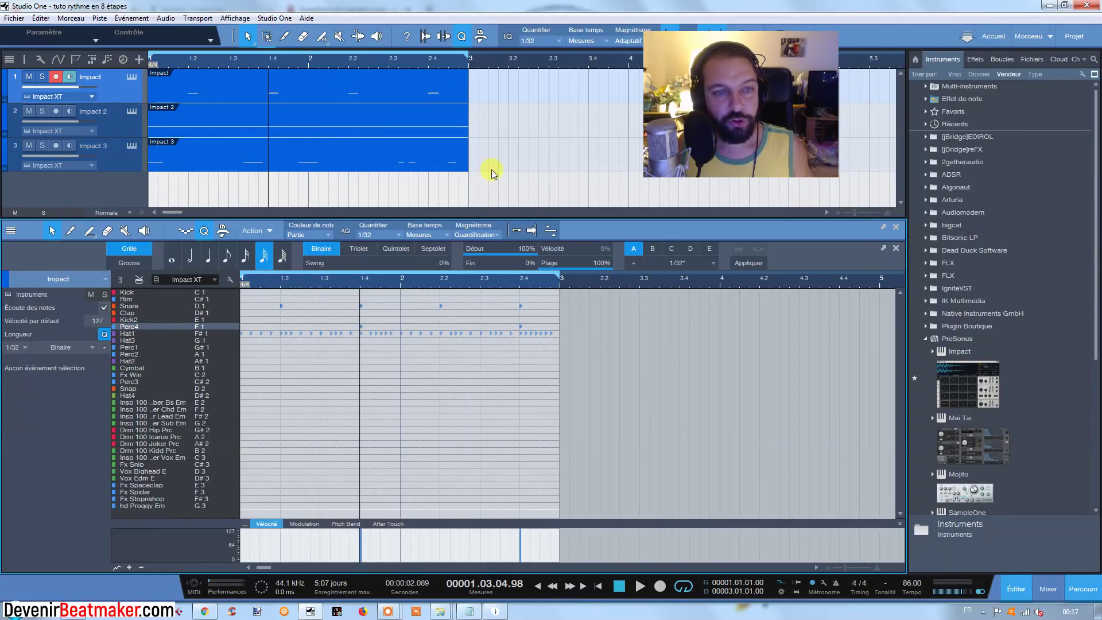
click(117, 349)
drag(117, 348, 128, 274)
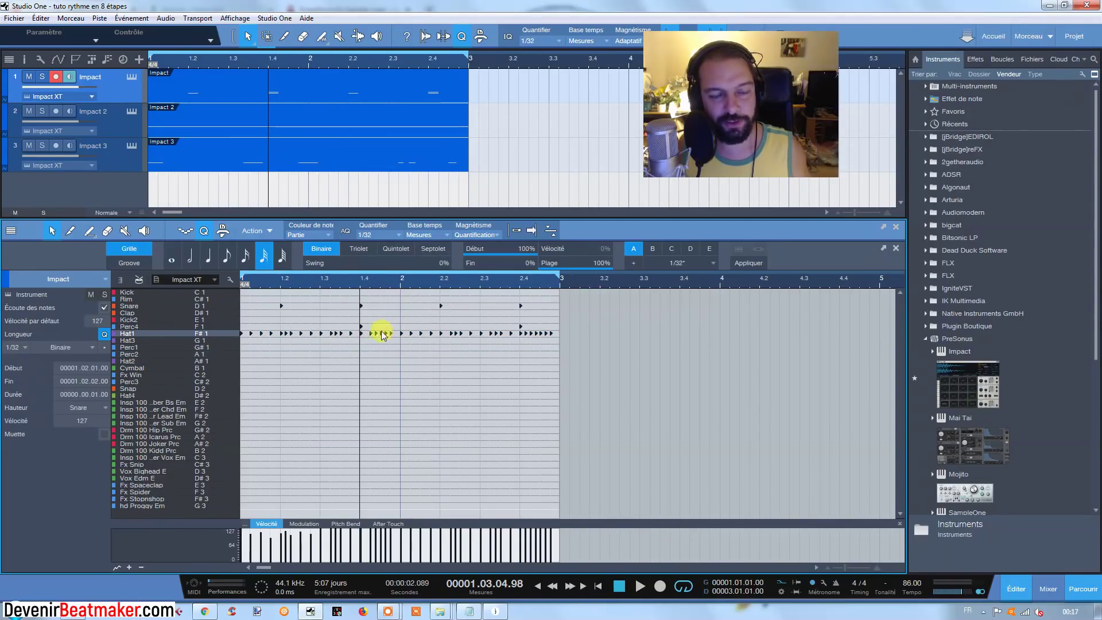
mouse_move(313, 270)
drag(313, 270, 347, 270)
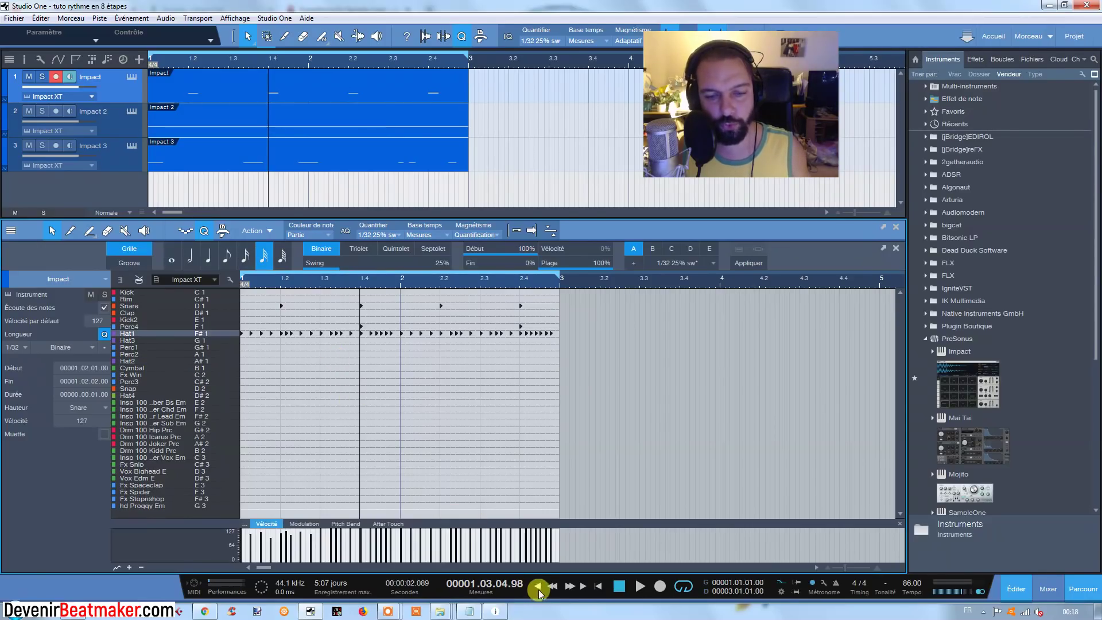
Step: Play the two-bar loop from the start to listen to the rhythm, and stop playback
key(Home)
click(643, 584)
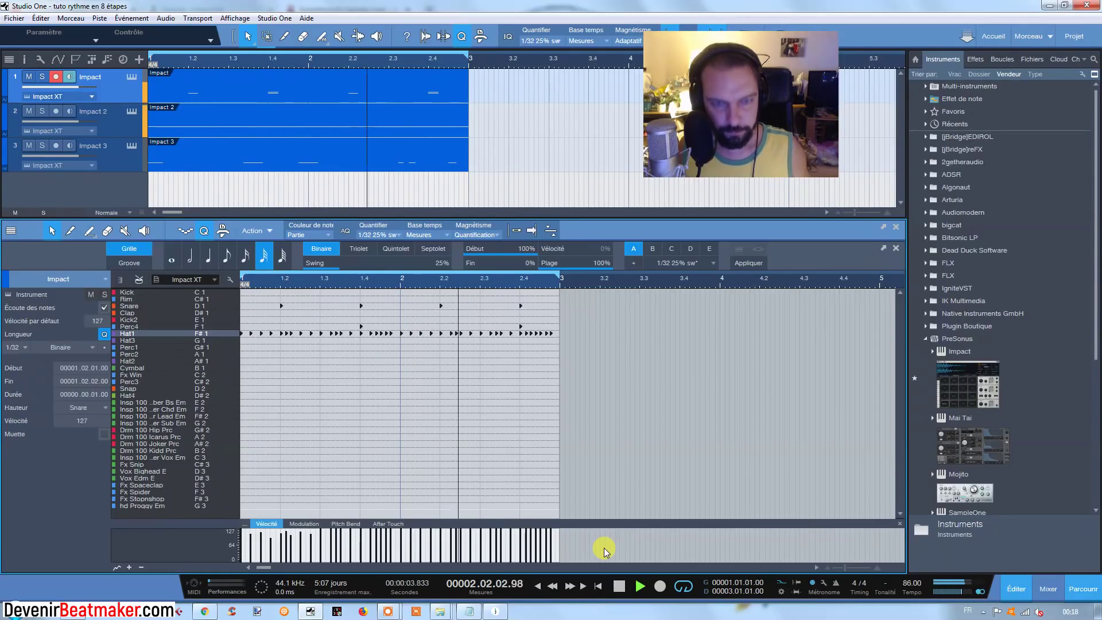
click(618, 597)
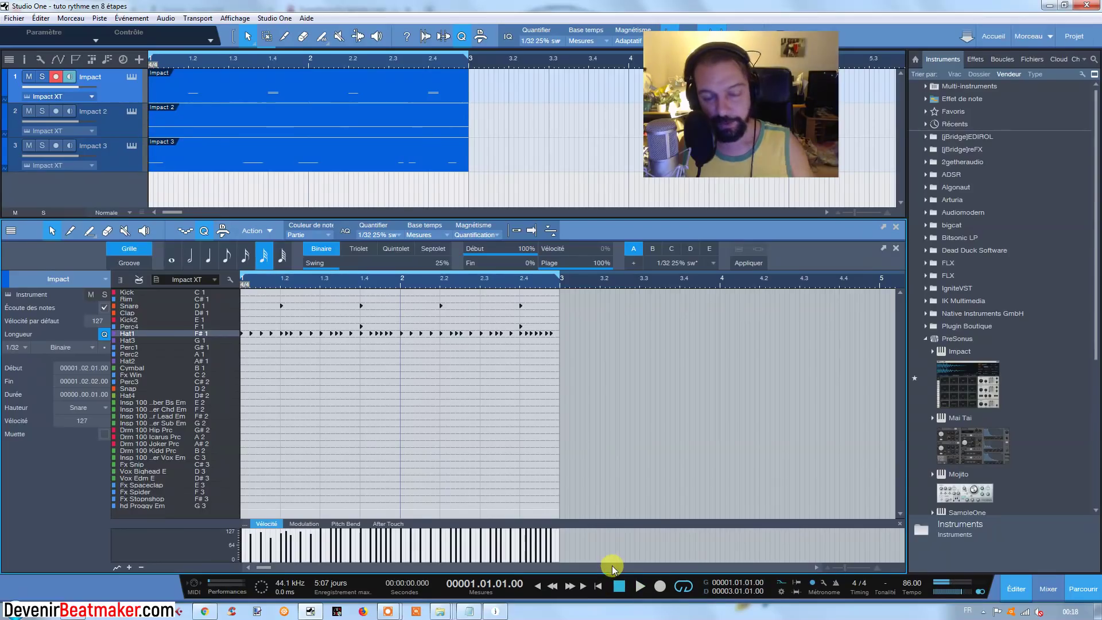